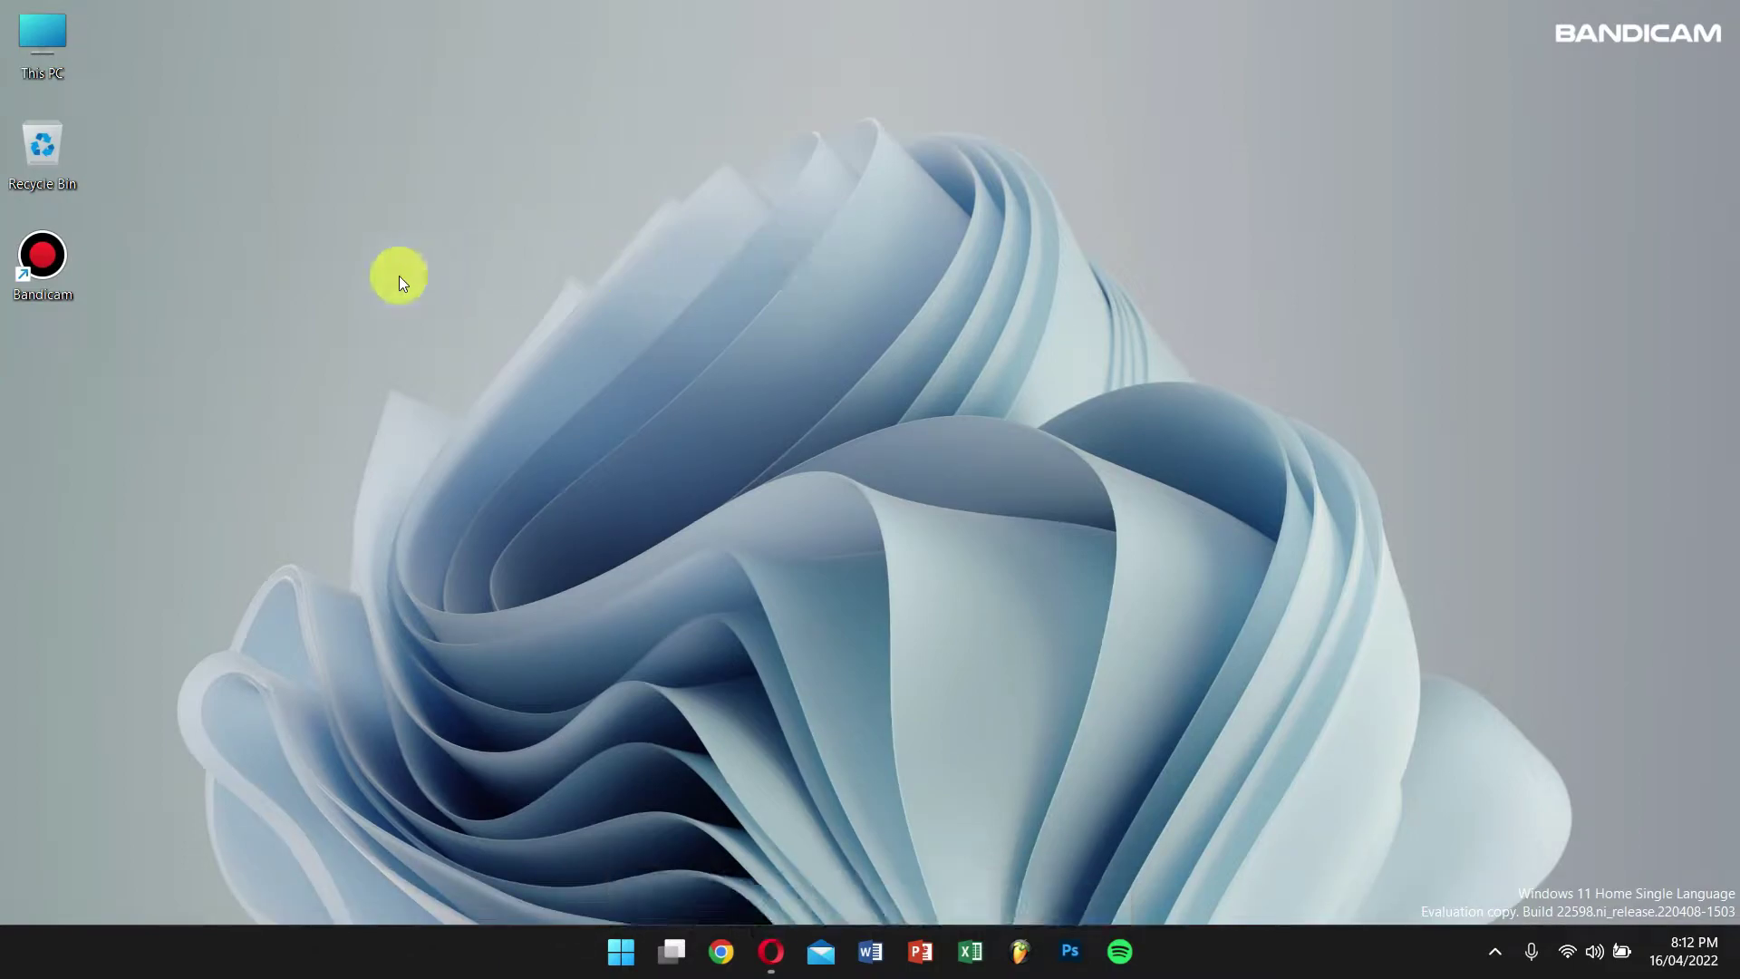
- Launch Bandicam and set a 1280x720 (16:9) rectangle as the recording area
double_click(57, 286)
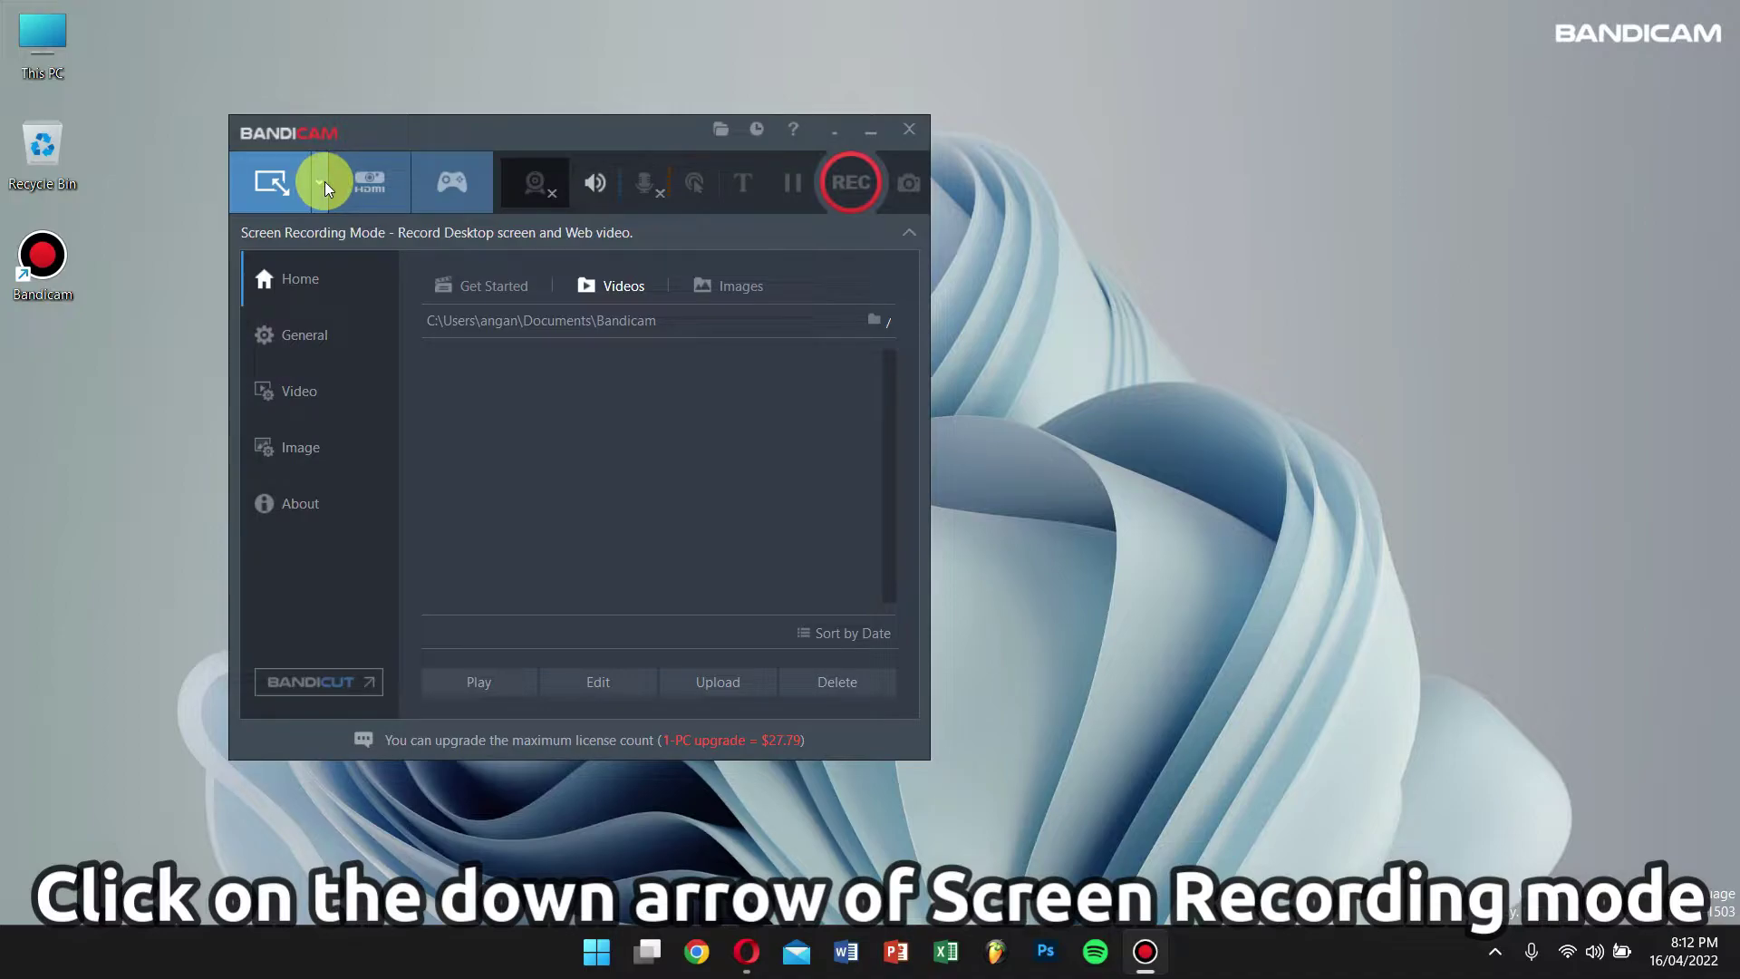
left_click(322, 184)
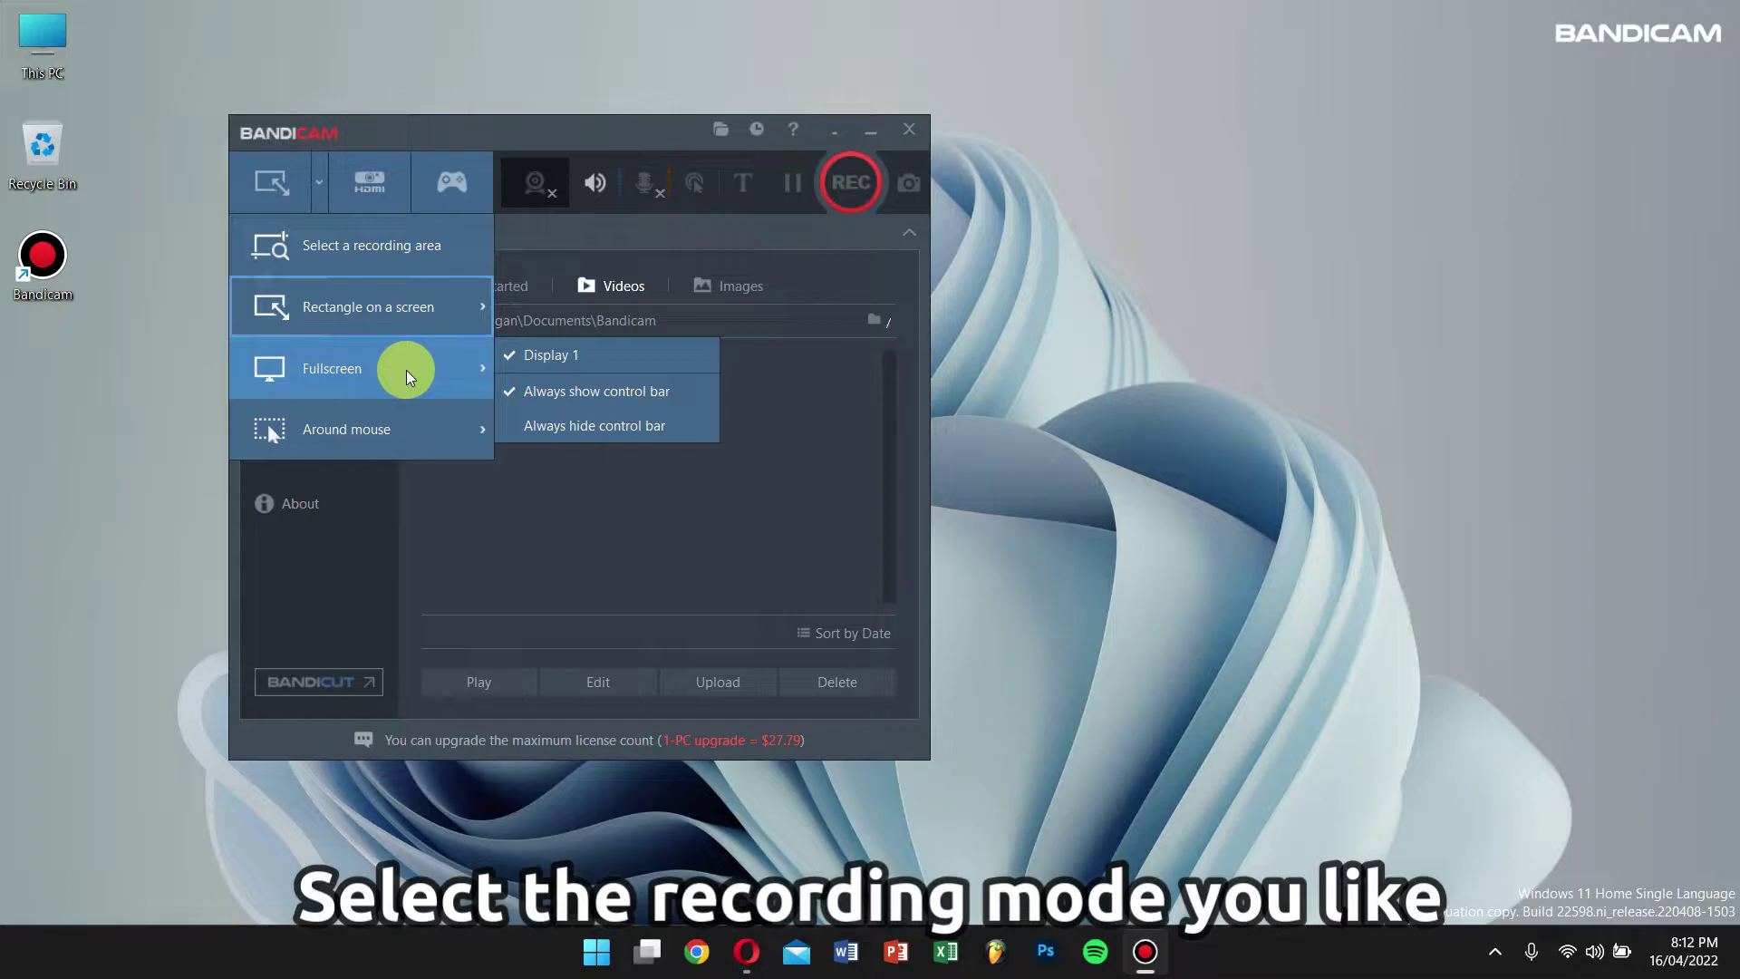
mouse_move(365, 306)
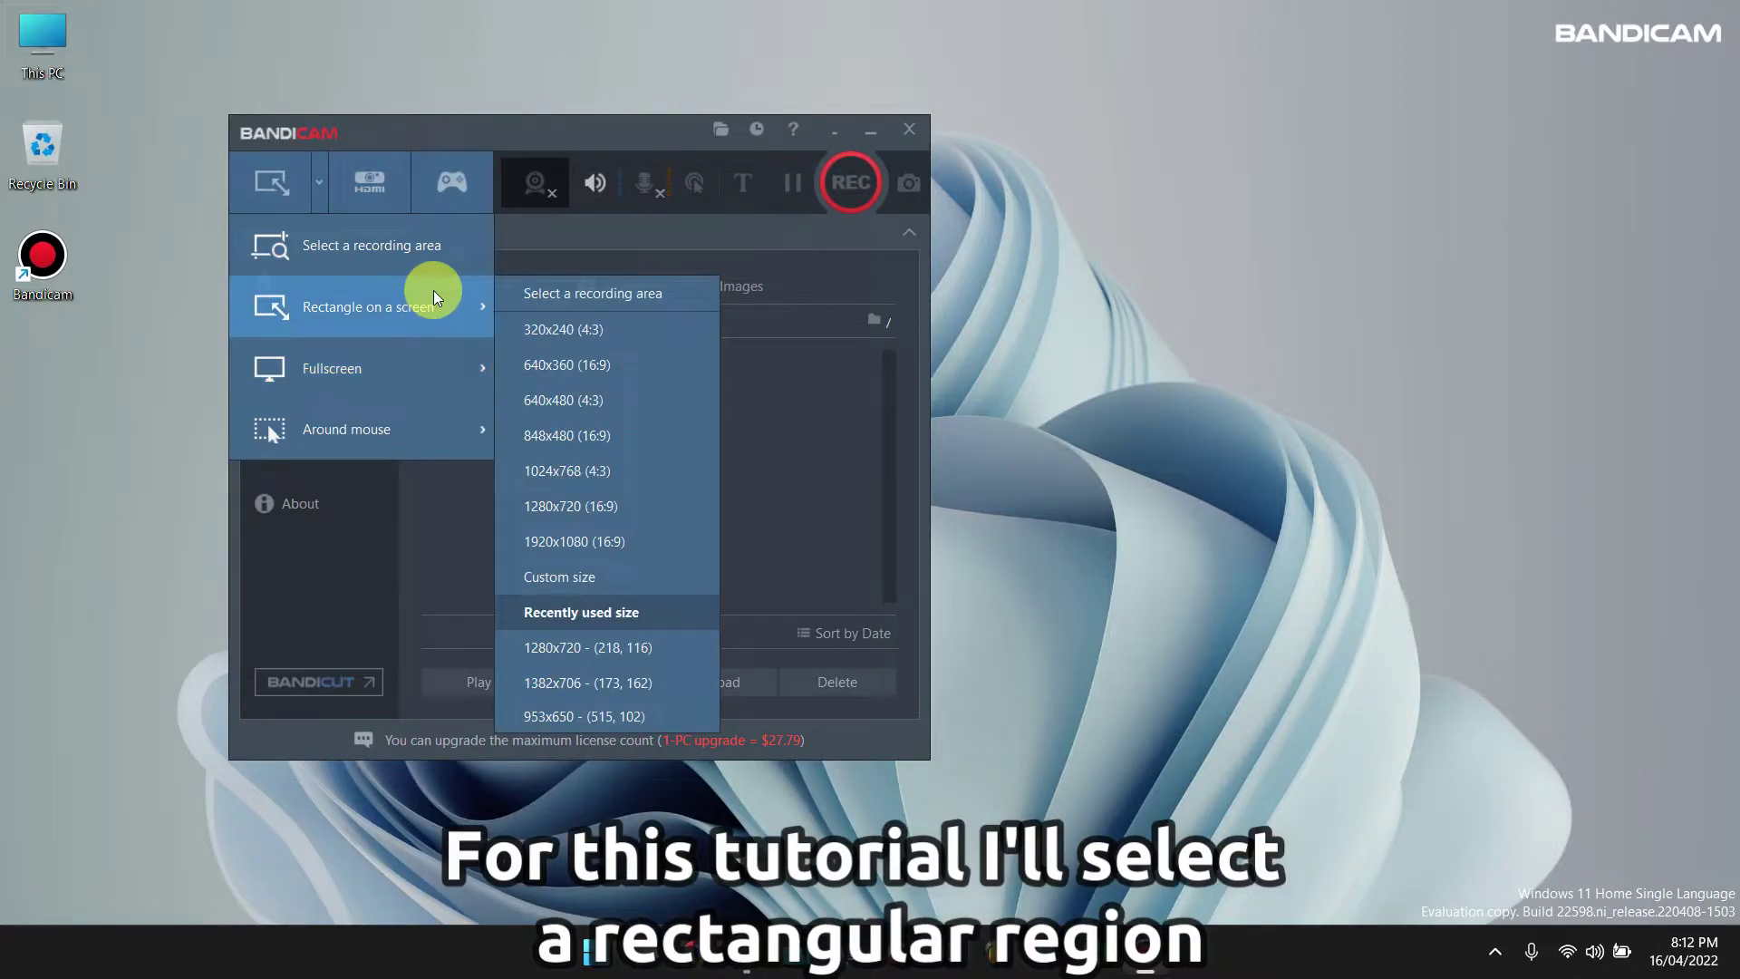
left_click(655, 496)
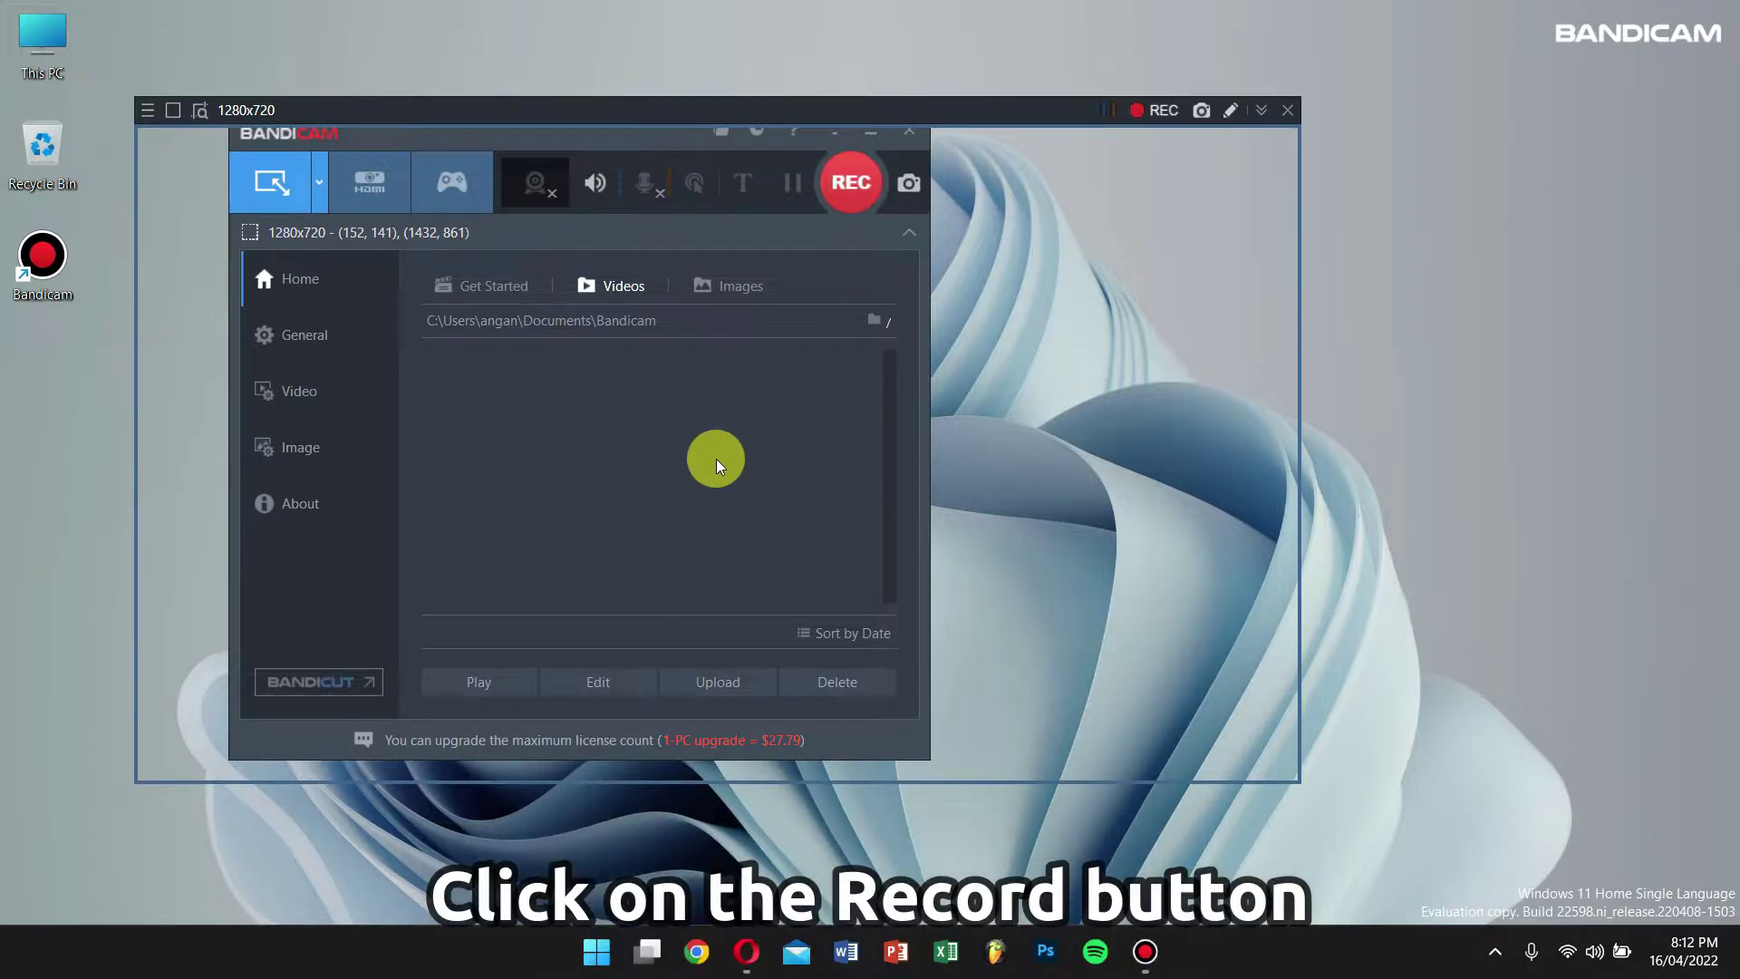
- Hide Bandicam's main window, start recording the 1280x720 area, and bring the browser forward
left_click(870, 132)
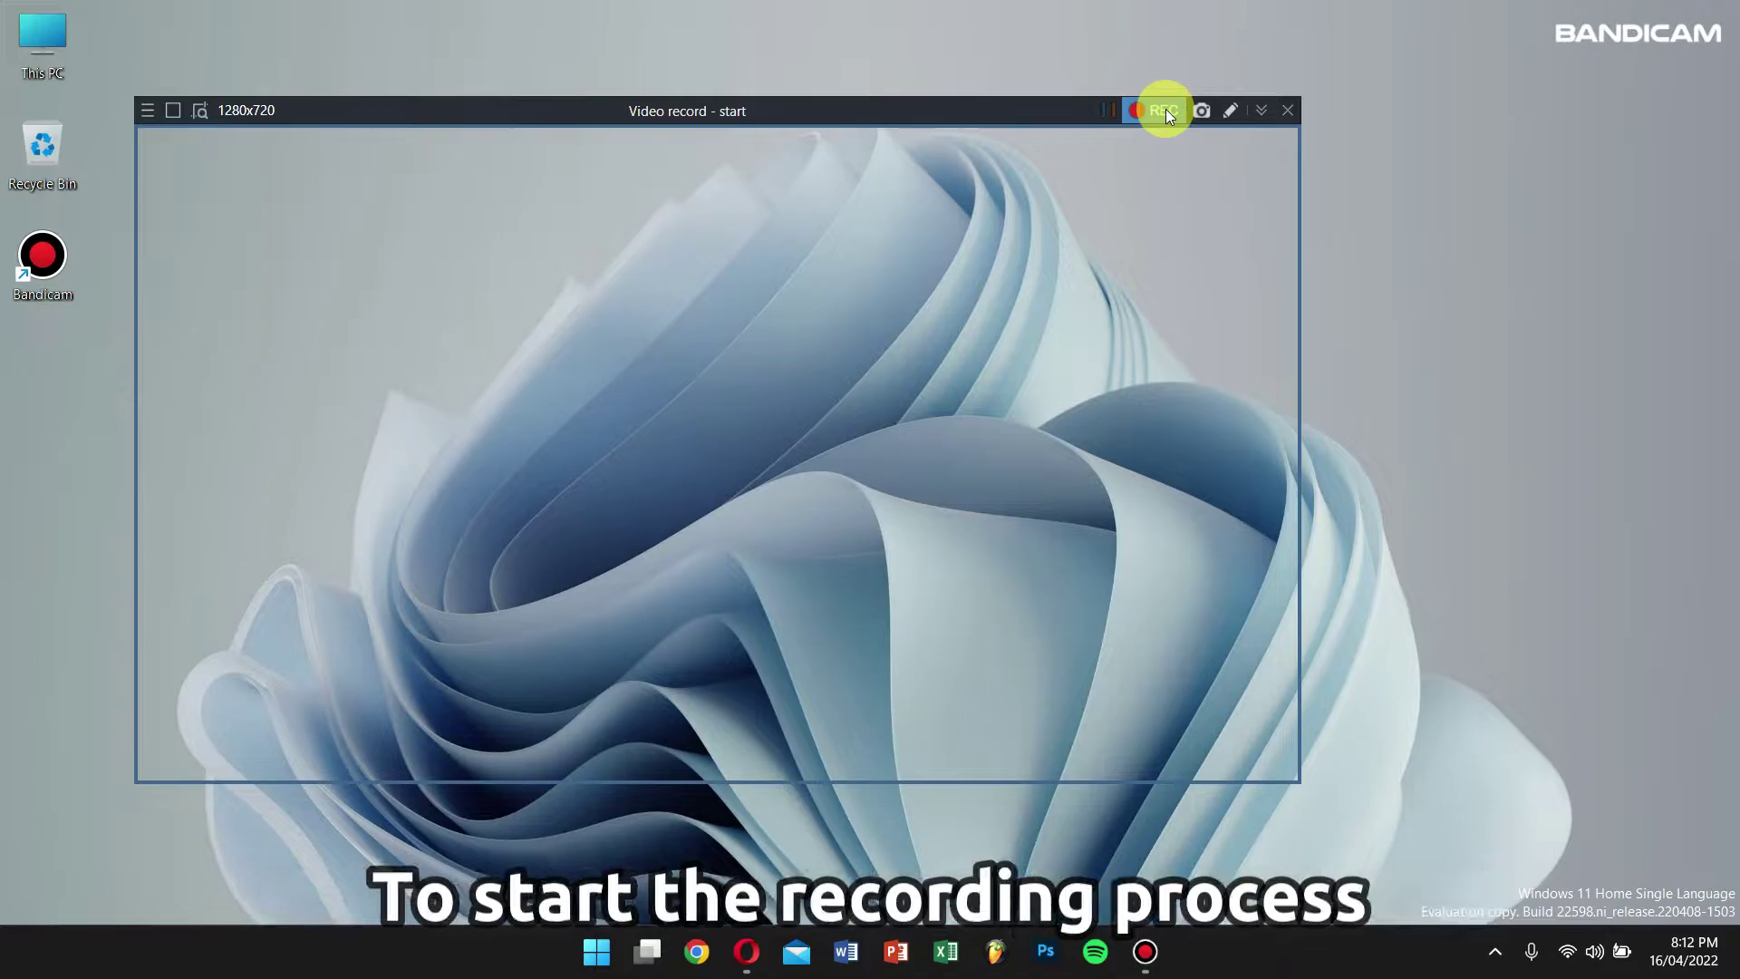
left_click(1163, 111)
left_click(770, 957)
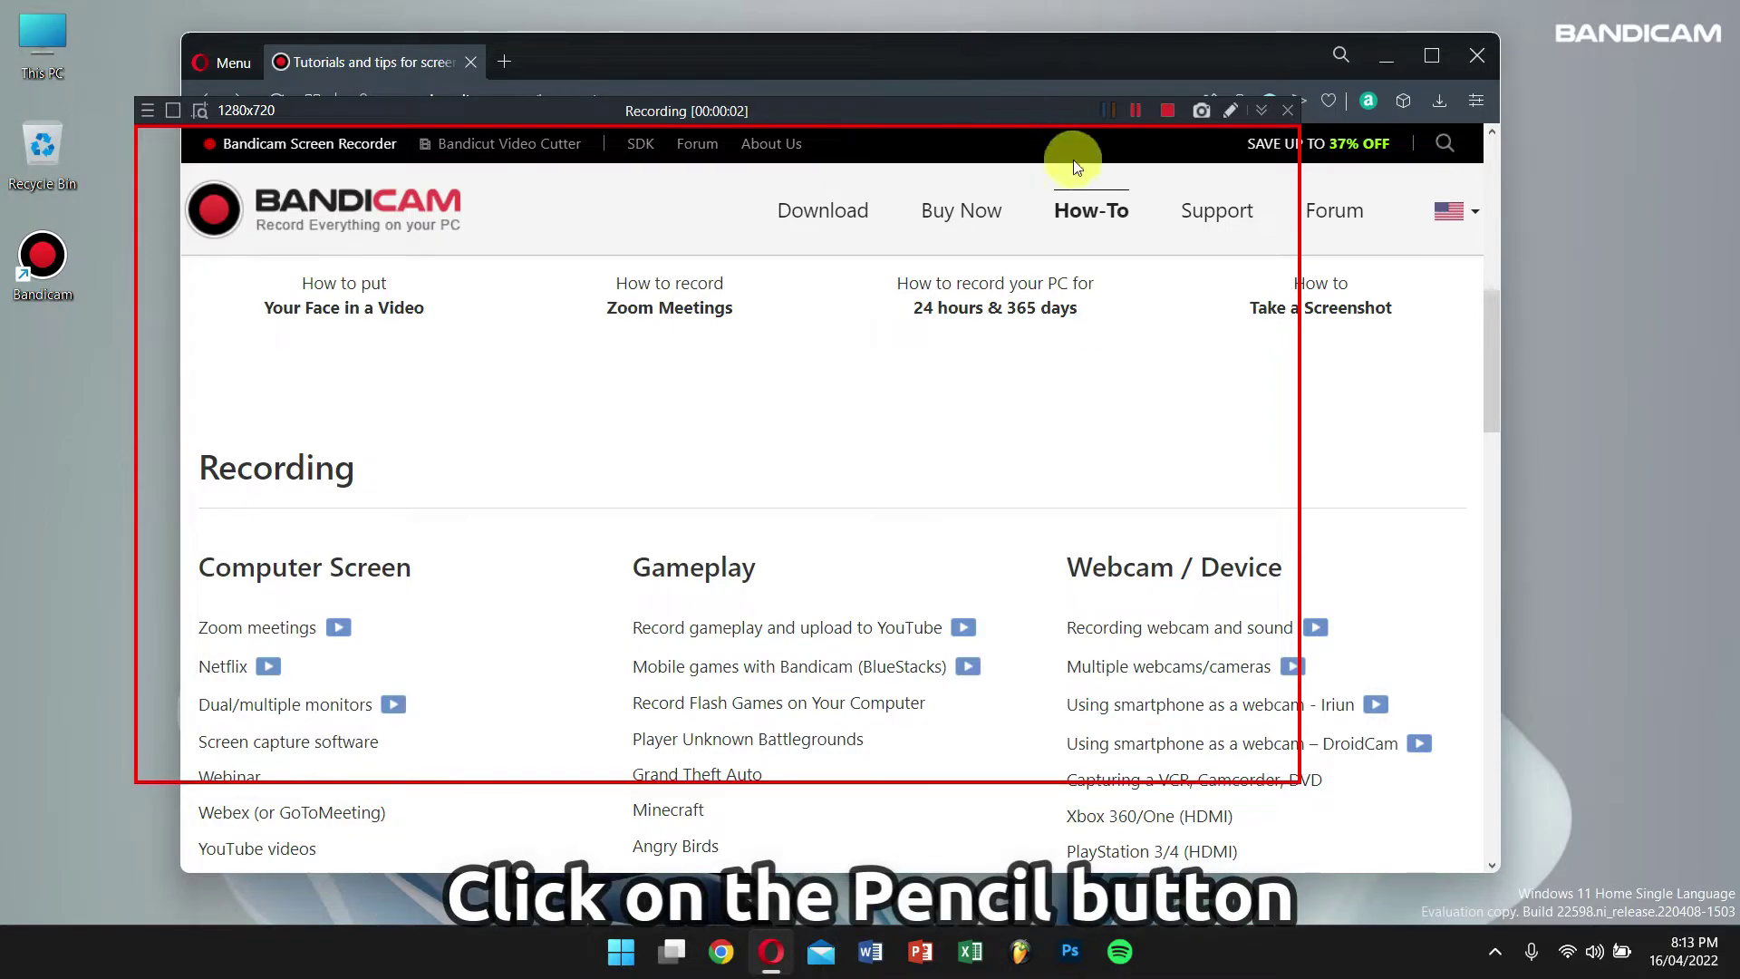
- Toggle drawing mode until the drawing toolbar appears beside the capture area
left_click(1231, 110)
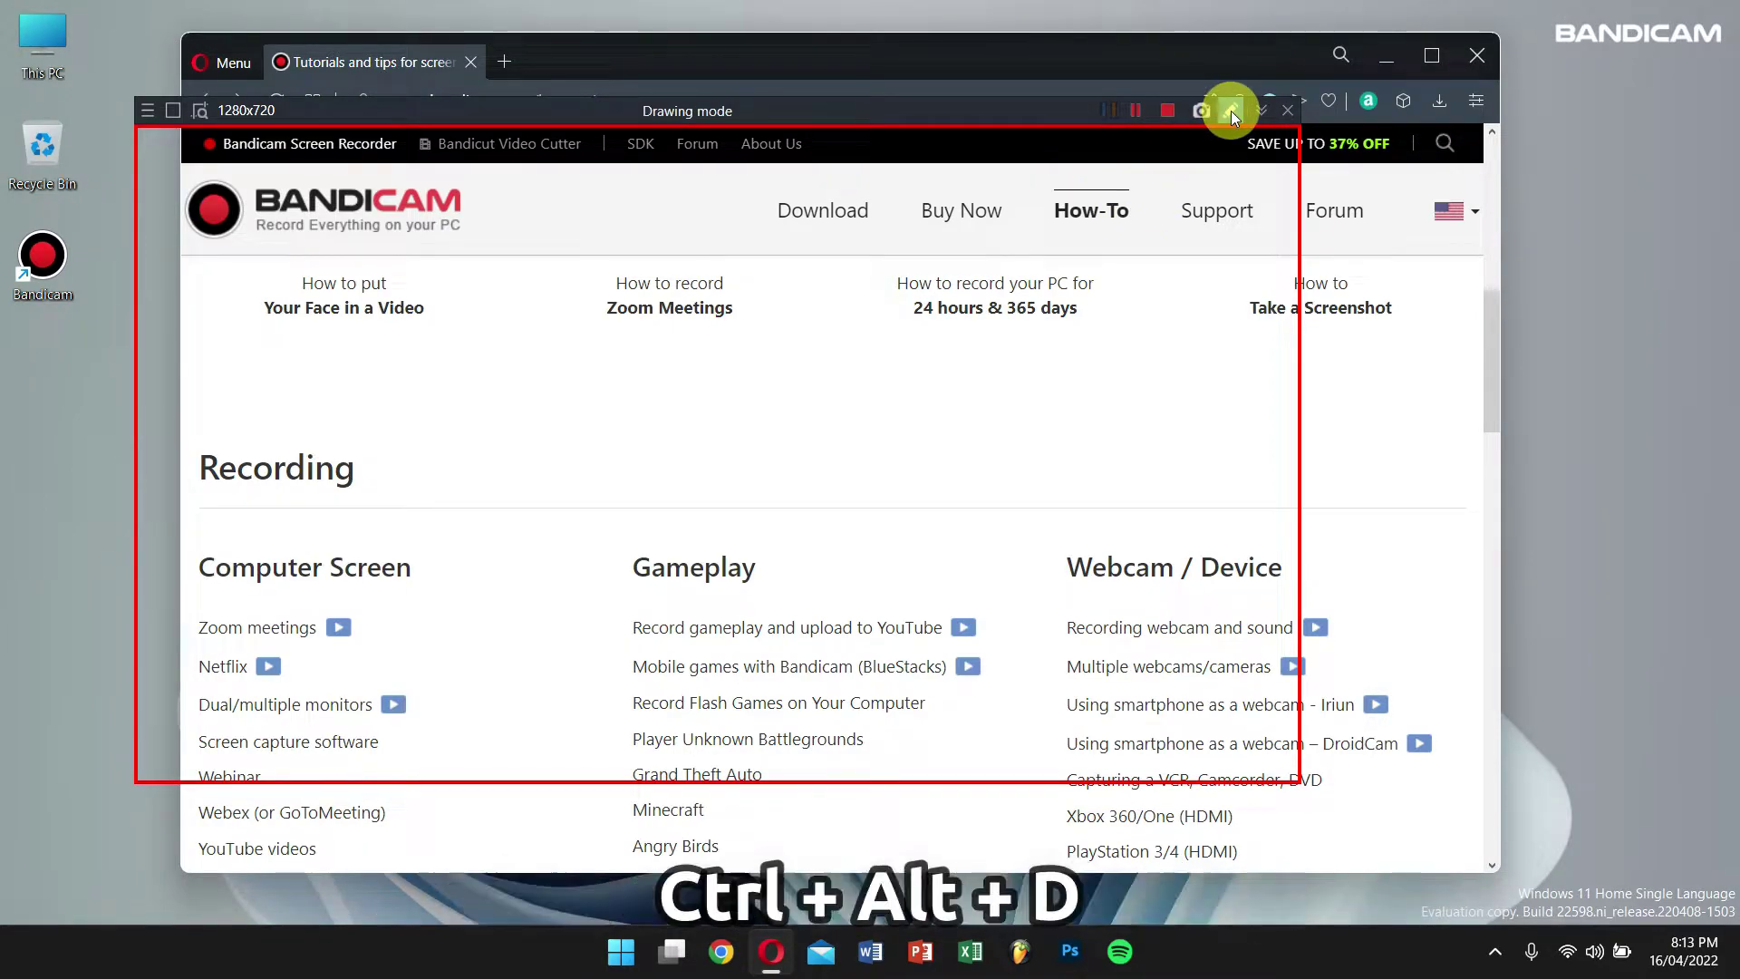
key("ctrl+alt+d")
left_click(1389, 60)
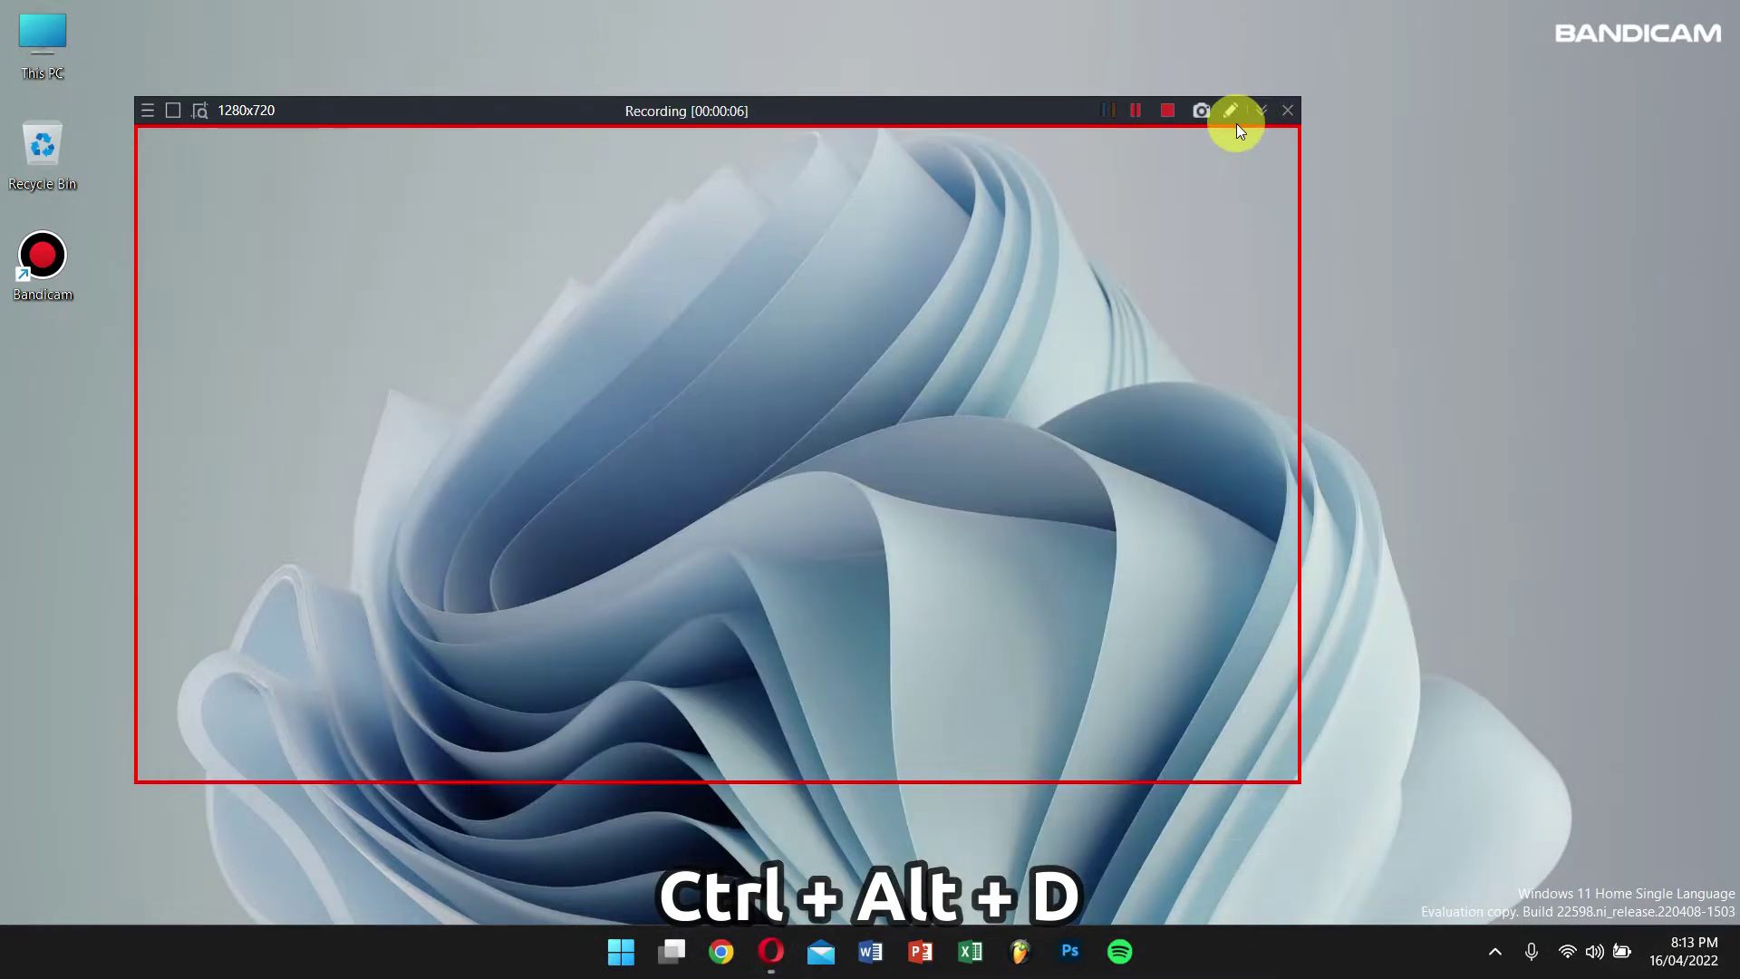
left_click(1230, 110)
left_click(1230, 110)
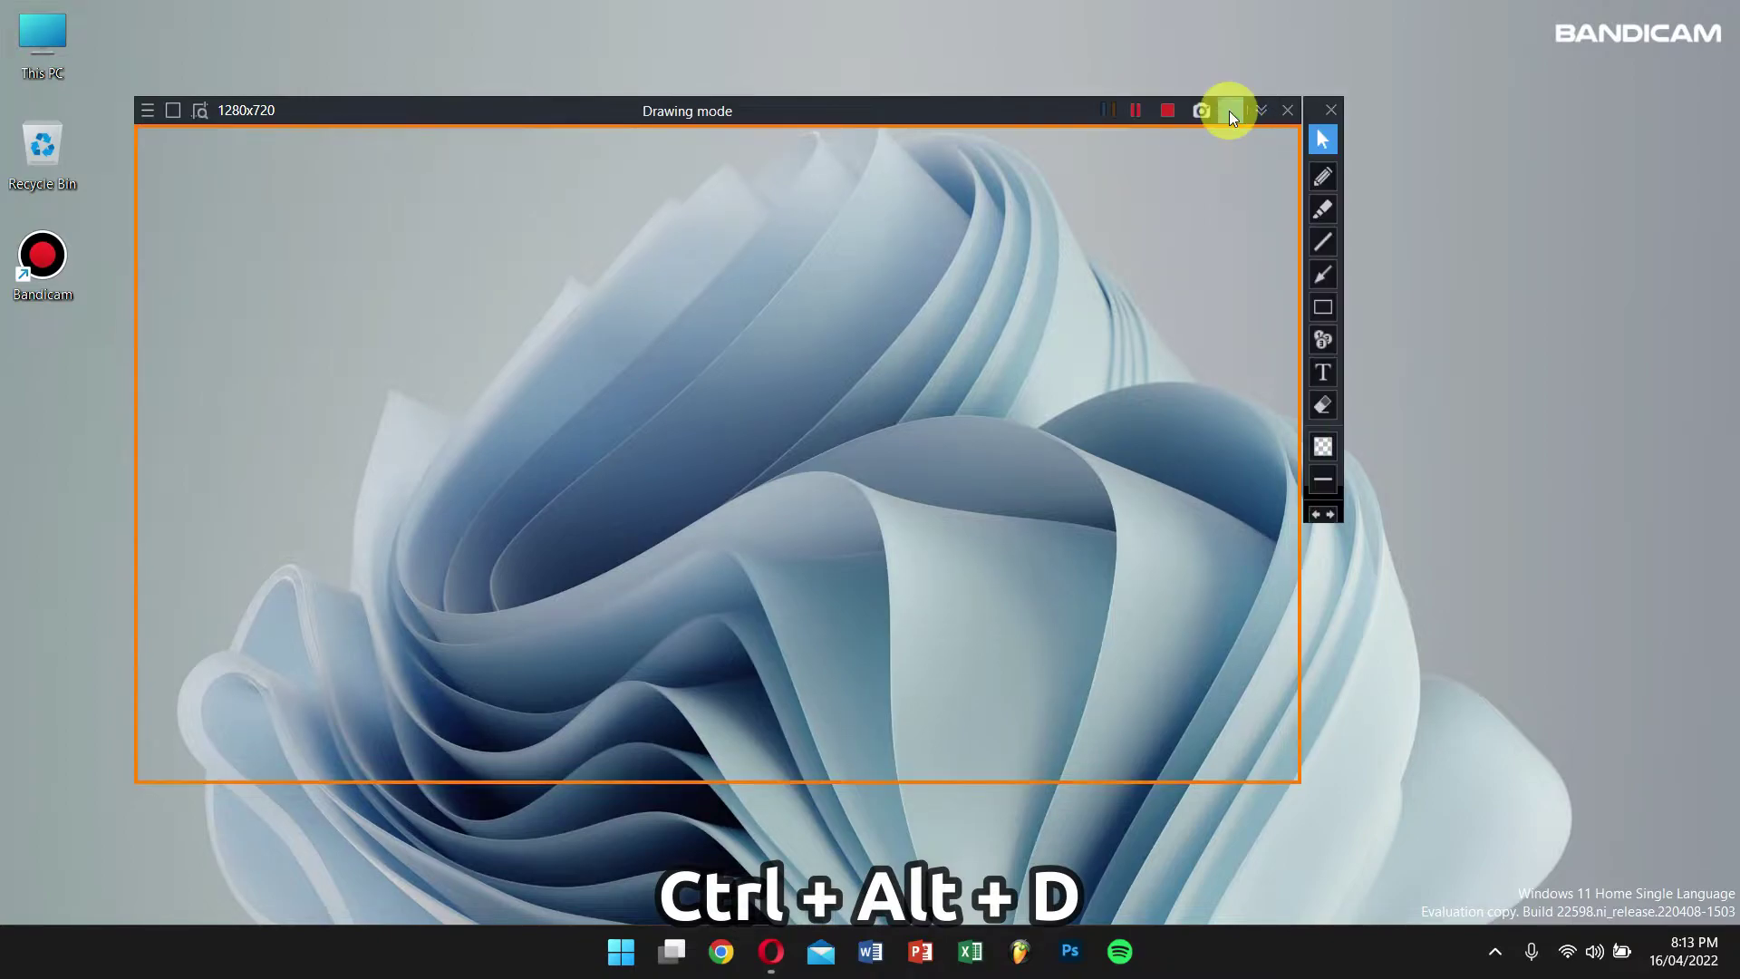
- Select Cursor (No drawing) mode and drag the Opera How-To page into the capture frame
left_click(1319, 141)
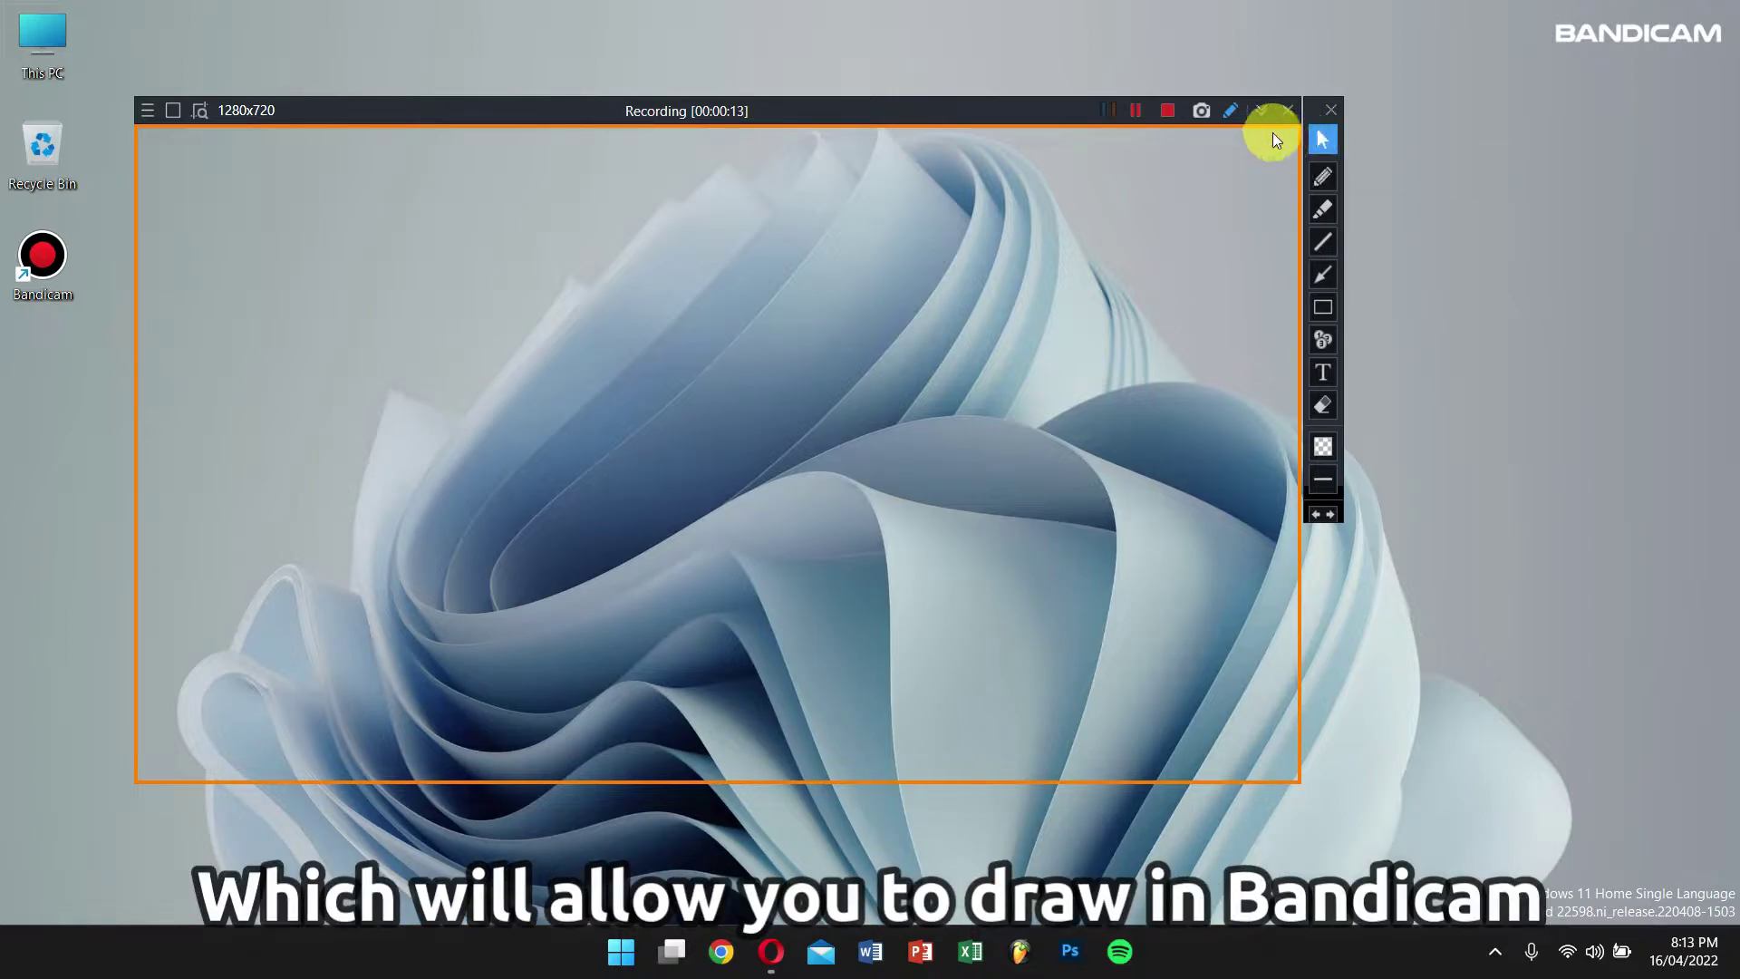
left_click(1321, 136)
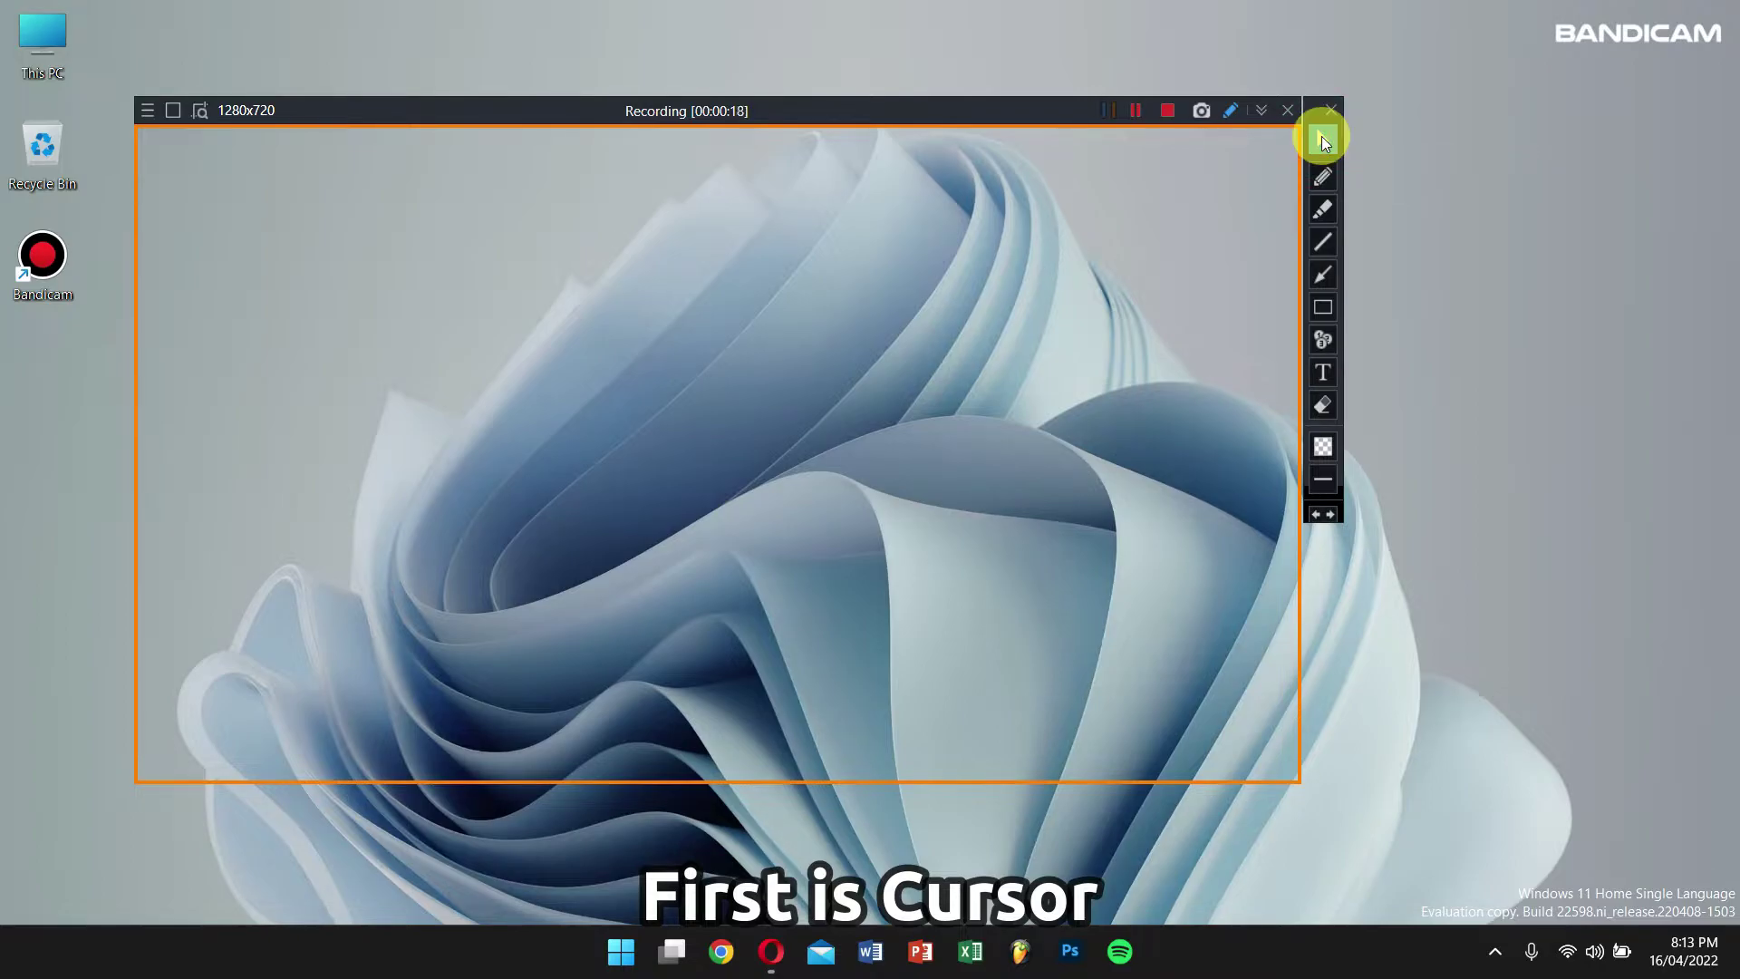
left_click(771, 950)
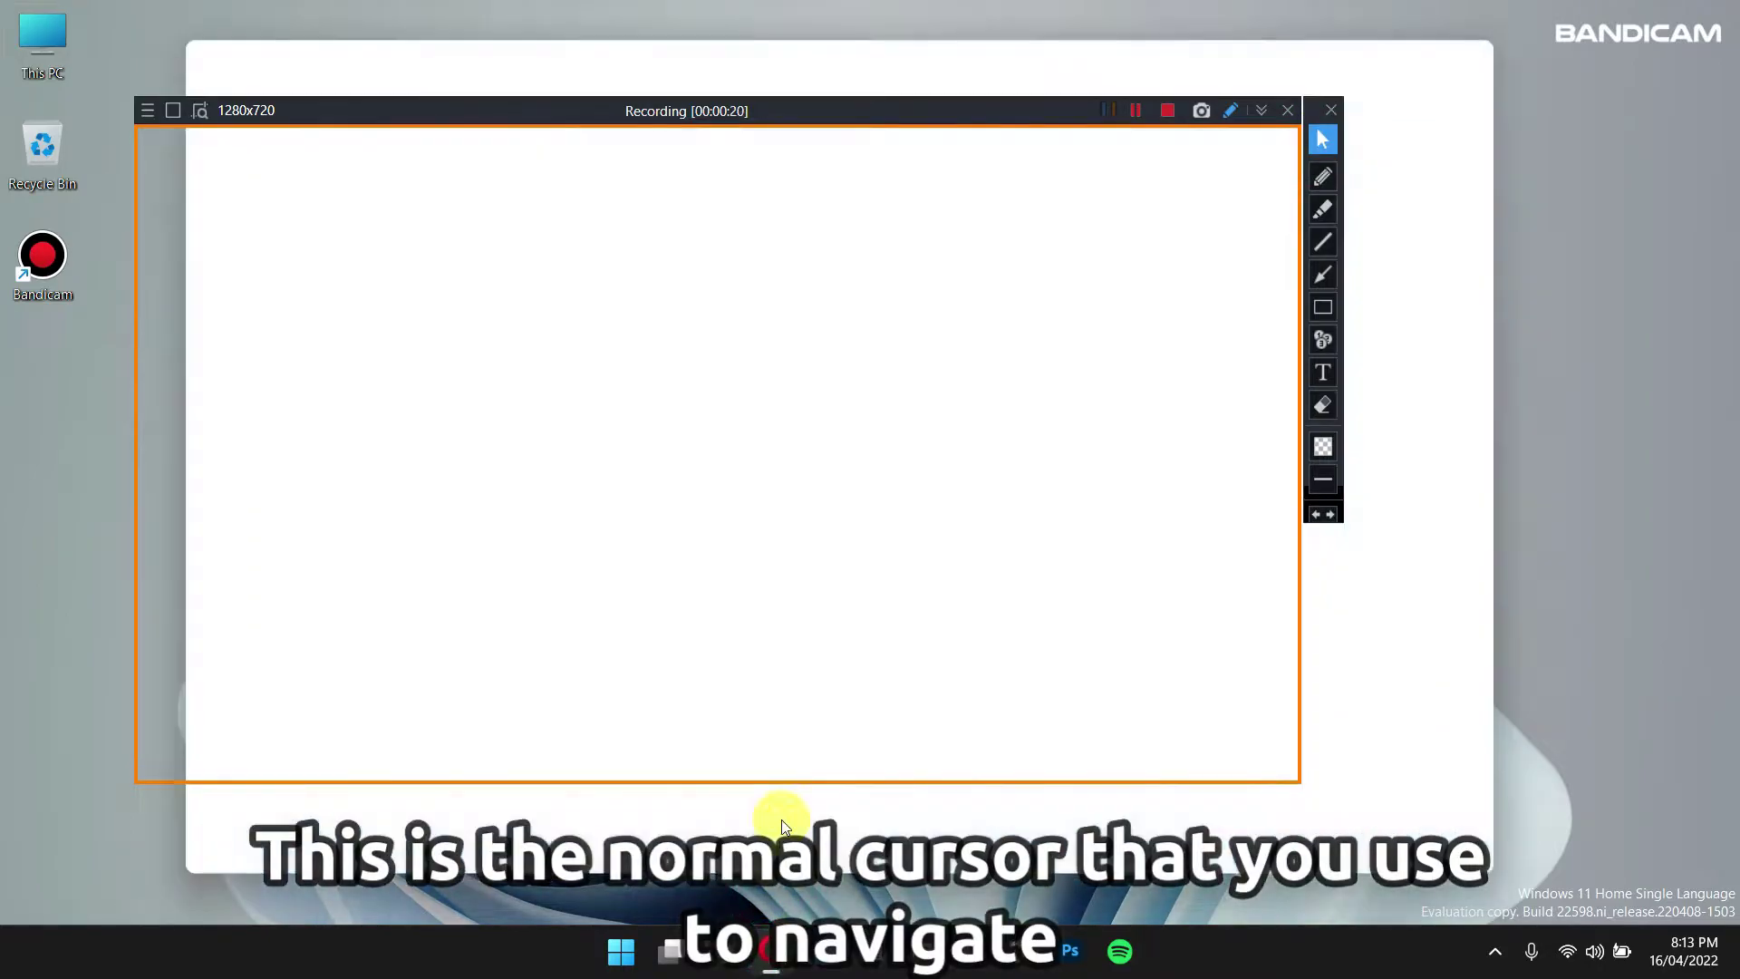
mouse_move(1023, 63)
left_mouse_down()
mouse_move(785, 147)
mouse_move(746, 196)
left_mouse_up()
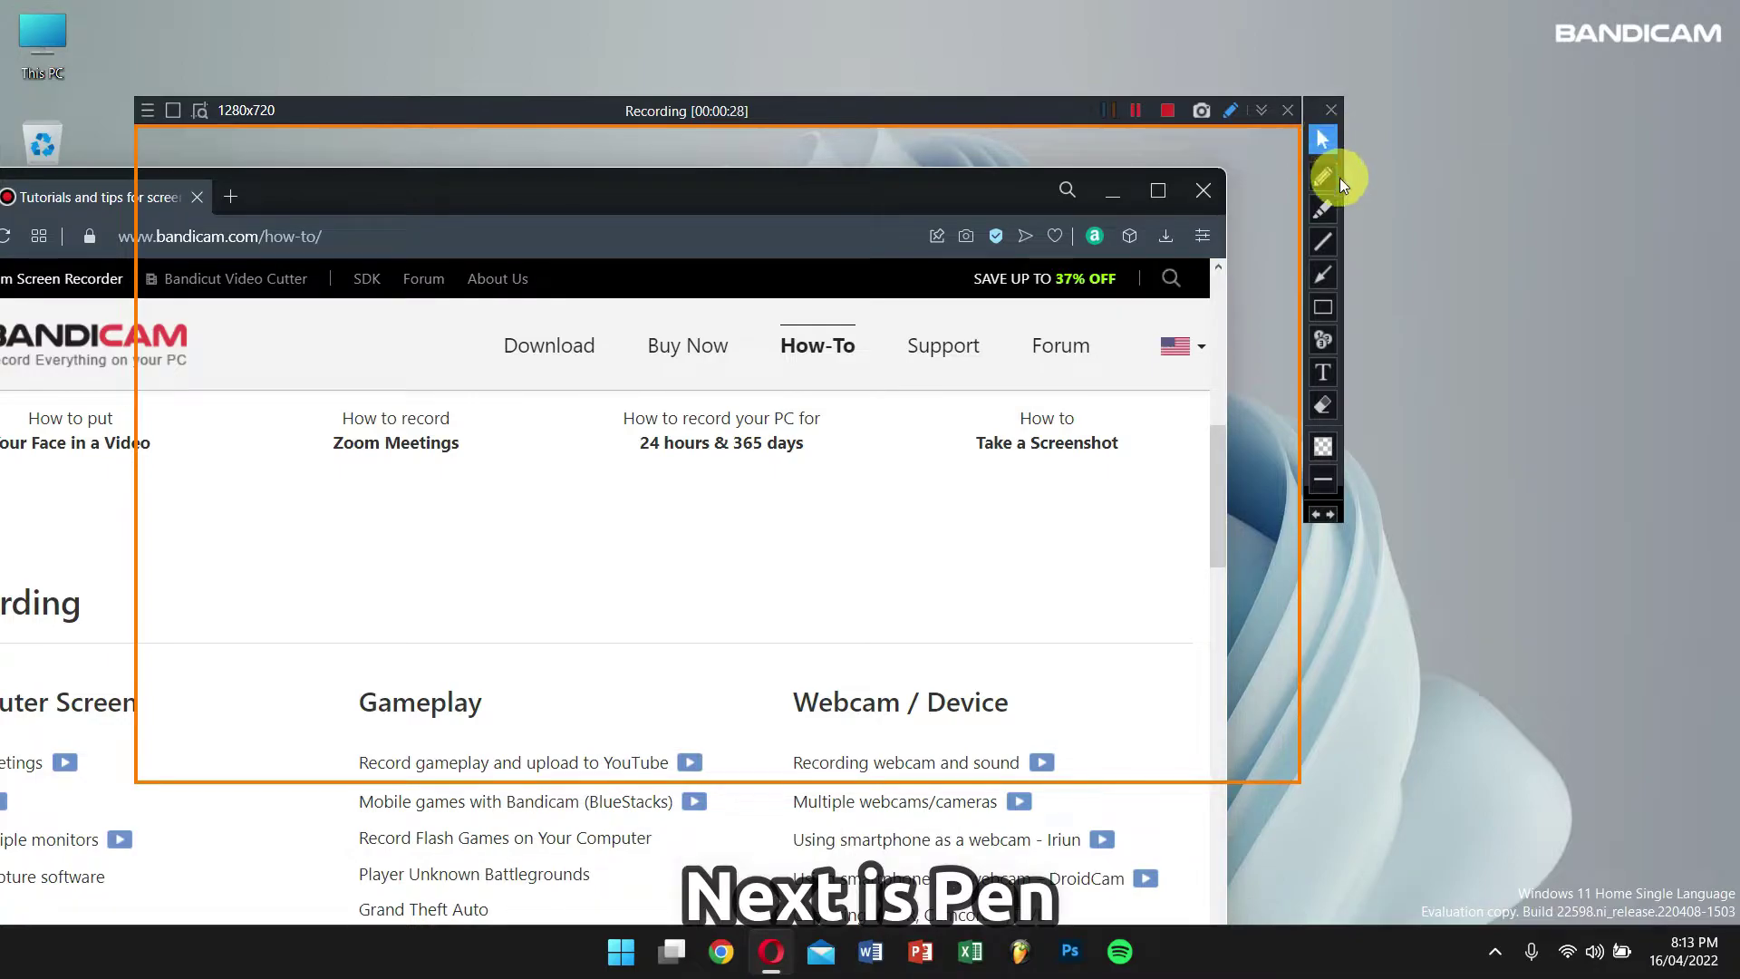
- Write red freehand 'Dra' over the address bar, confirm red, and show pen thicknesses
left_click(1326, 180)
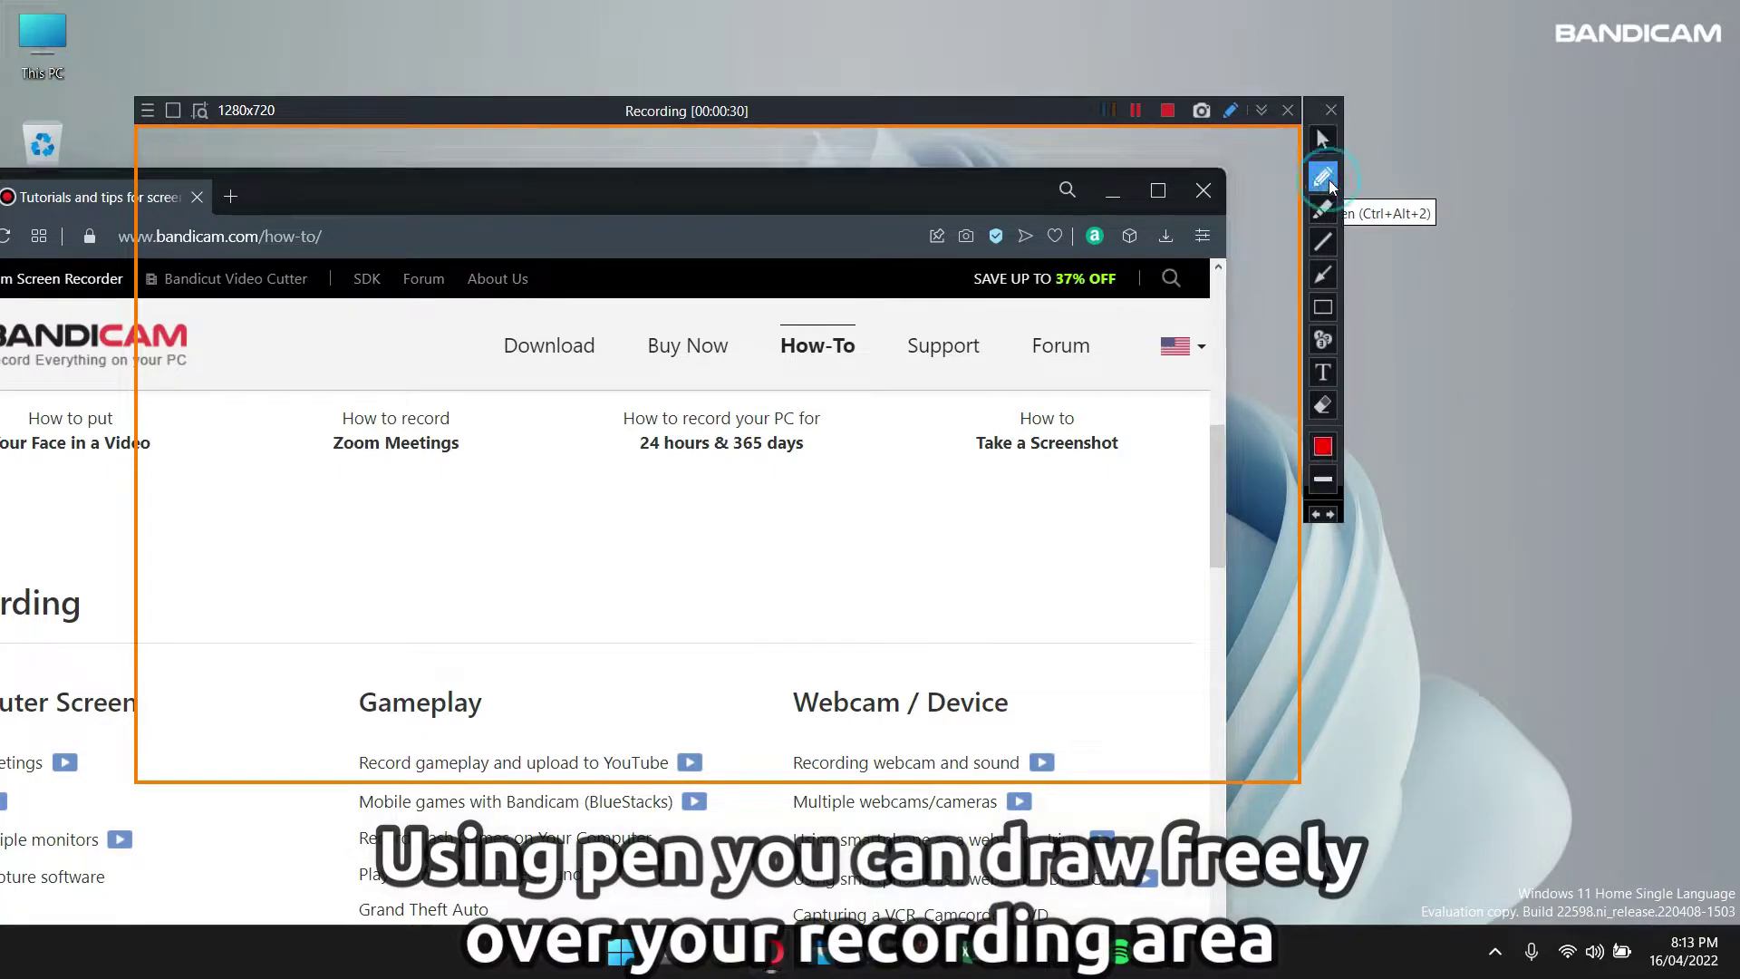
mouse_move(403, 261)
left_mouse_down()
mouse_move(571, 234)
mouse_move(639, 263)
left_mouse_up()
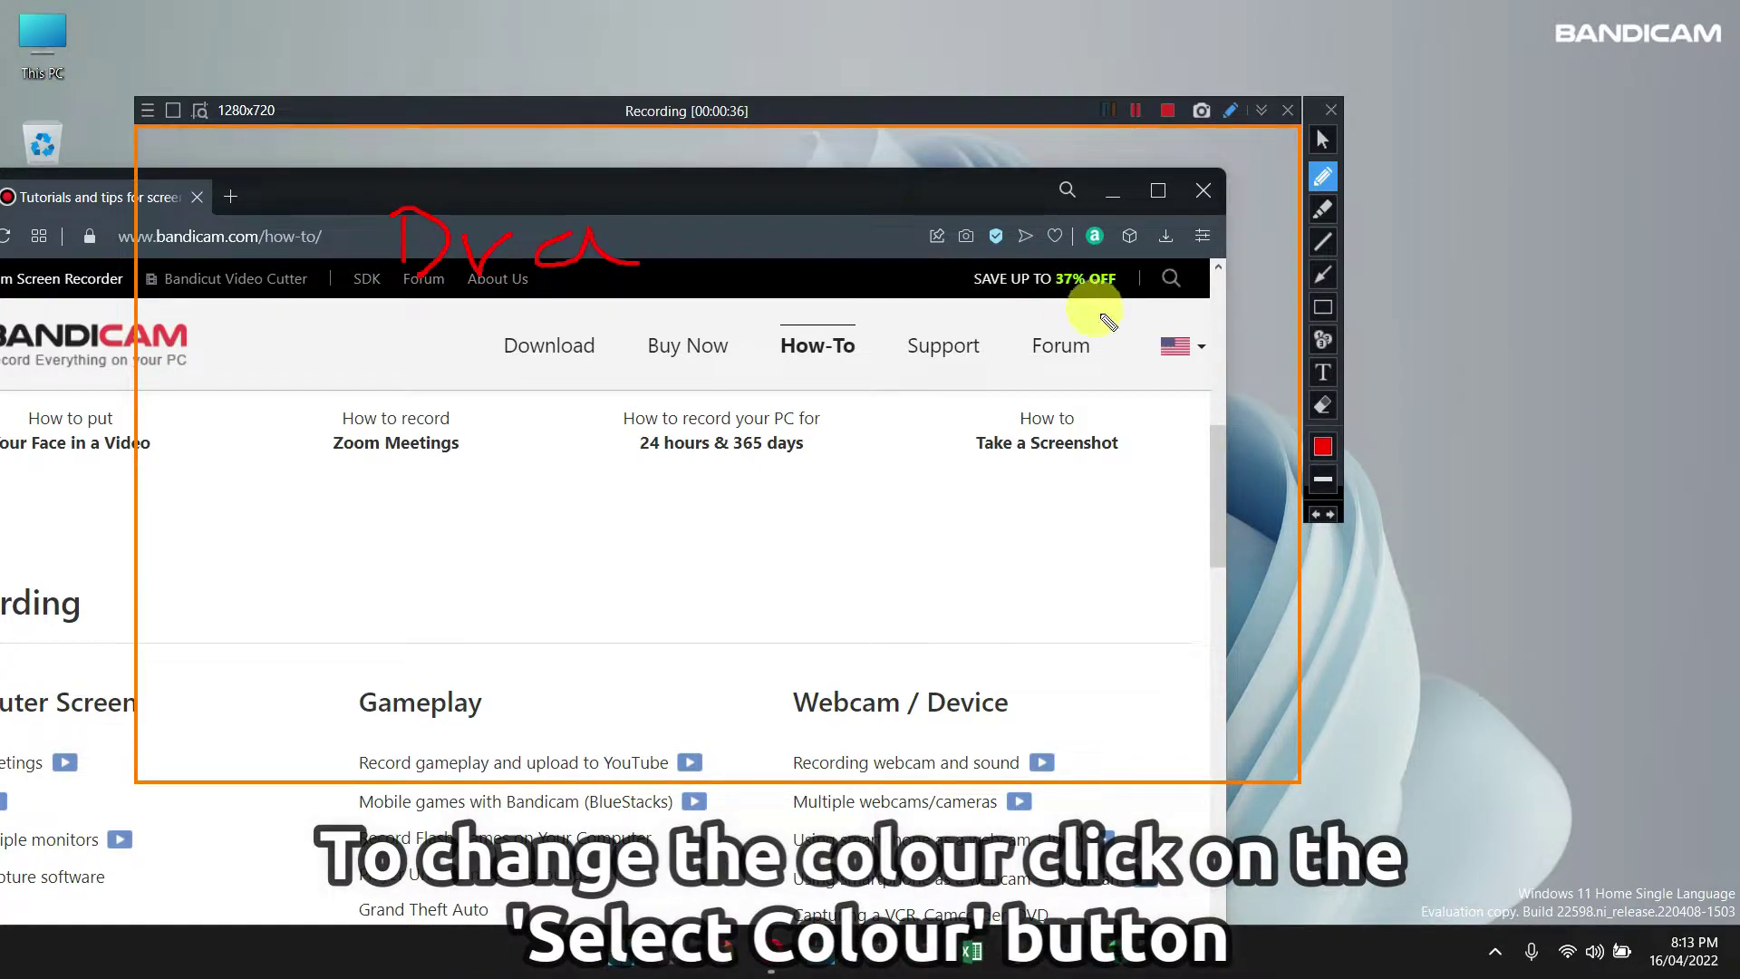
left_click(1314, 444)
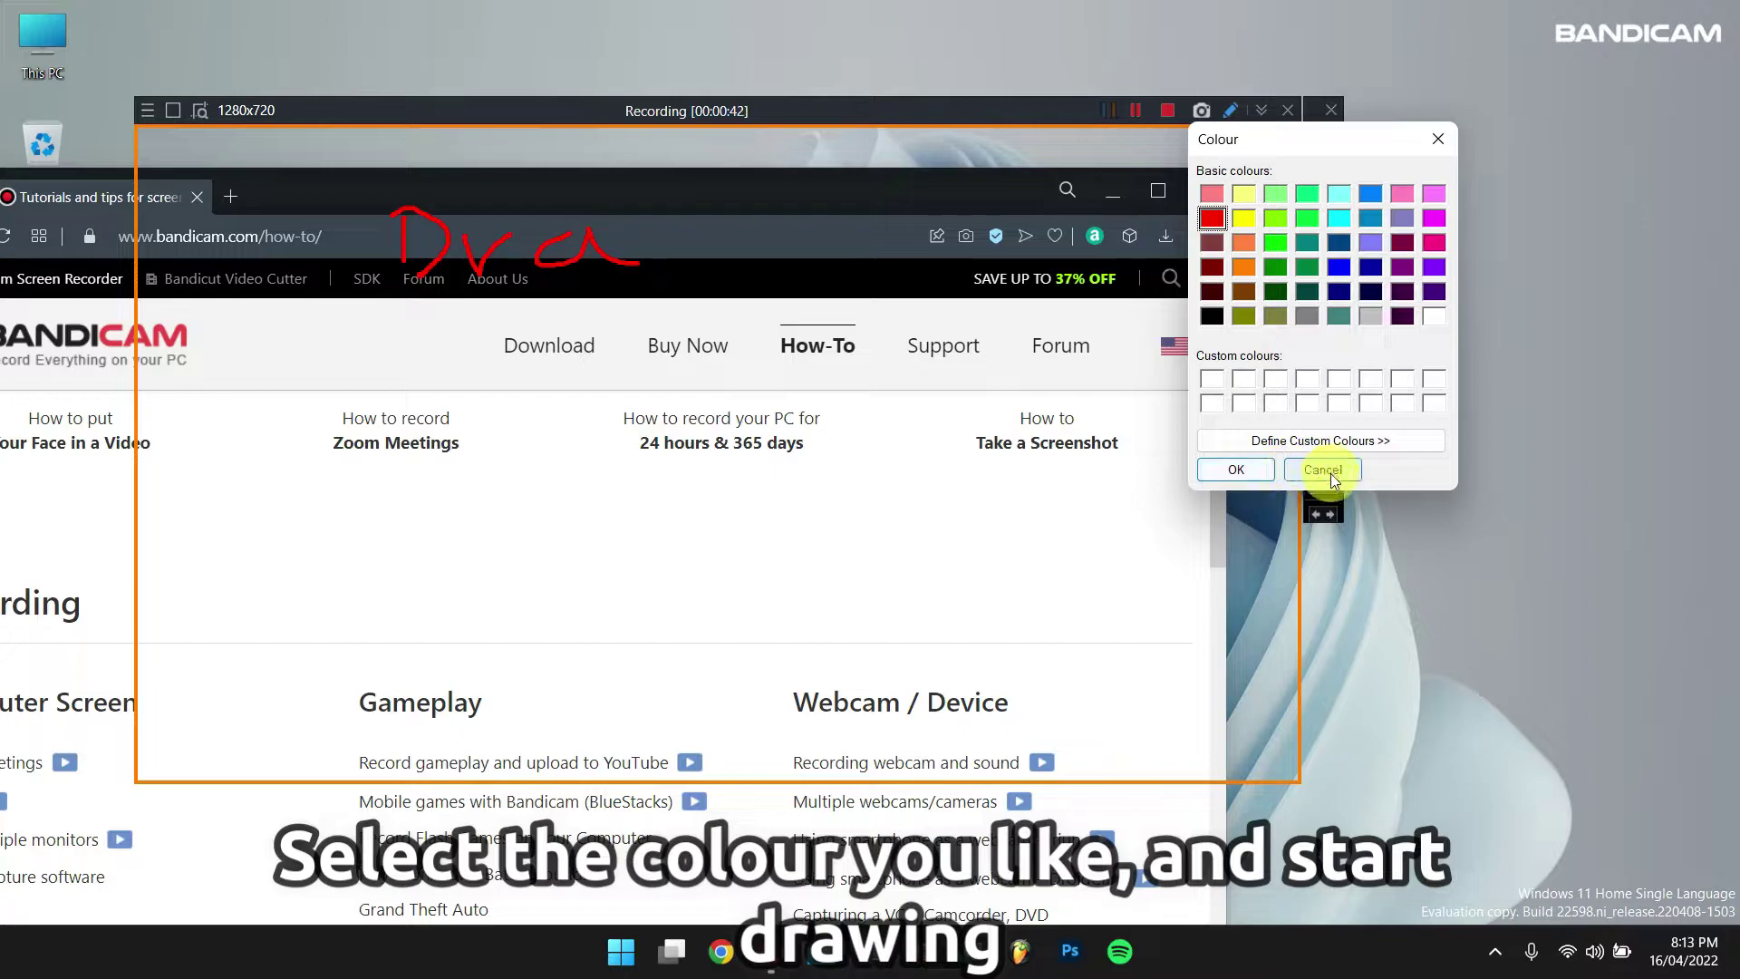
left_click(1238, 470)
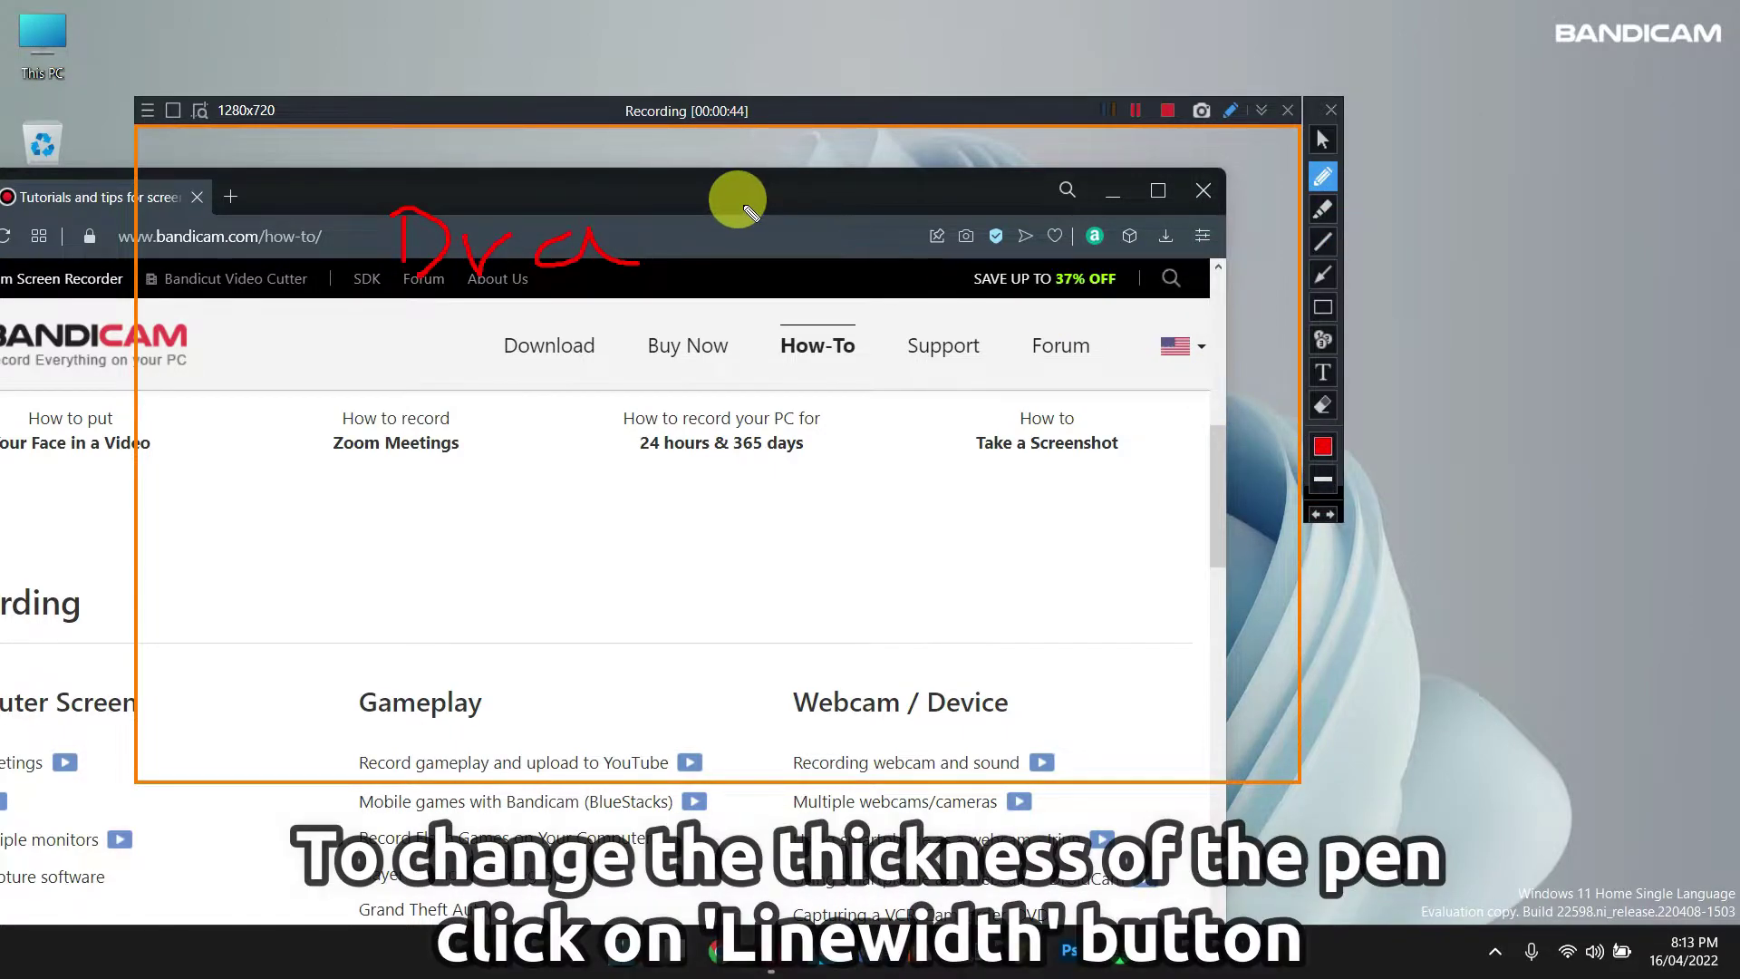
left_click(1325, 480)
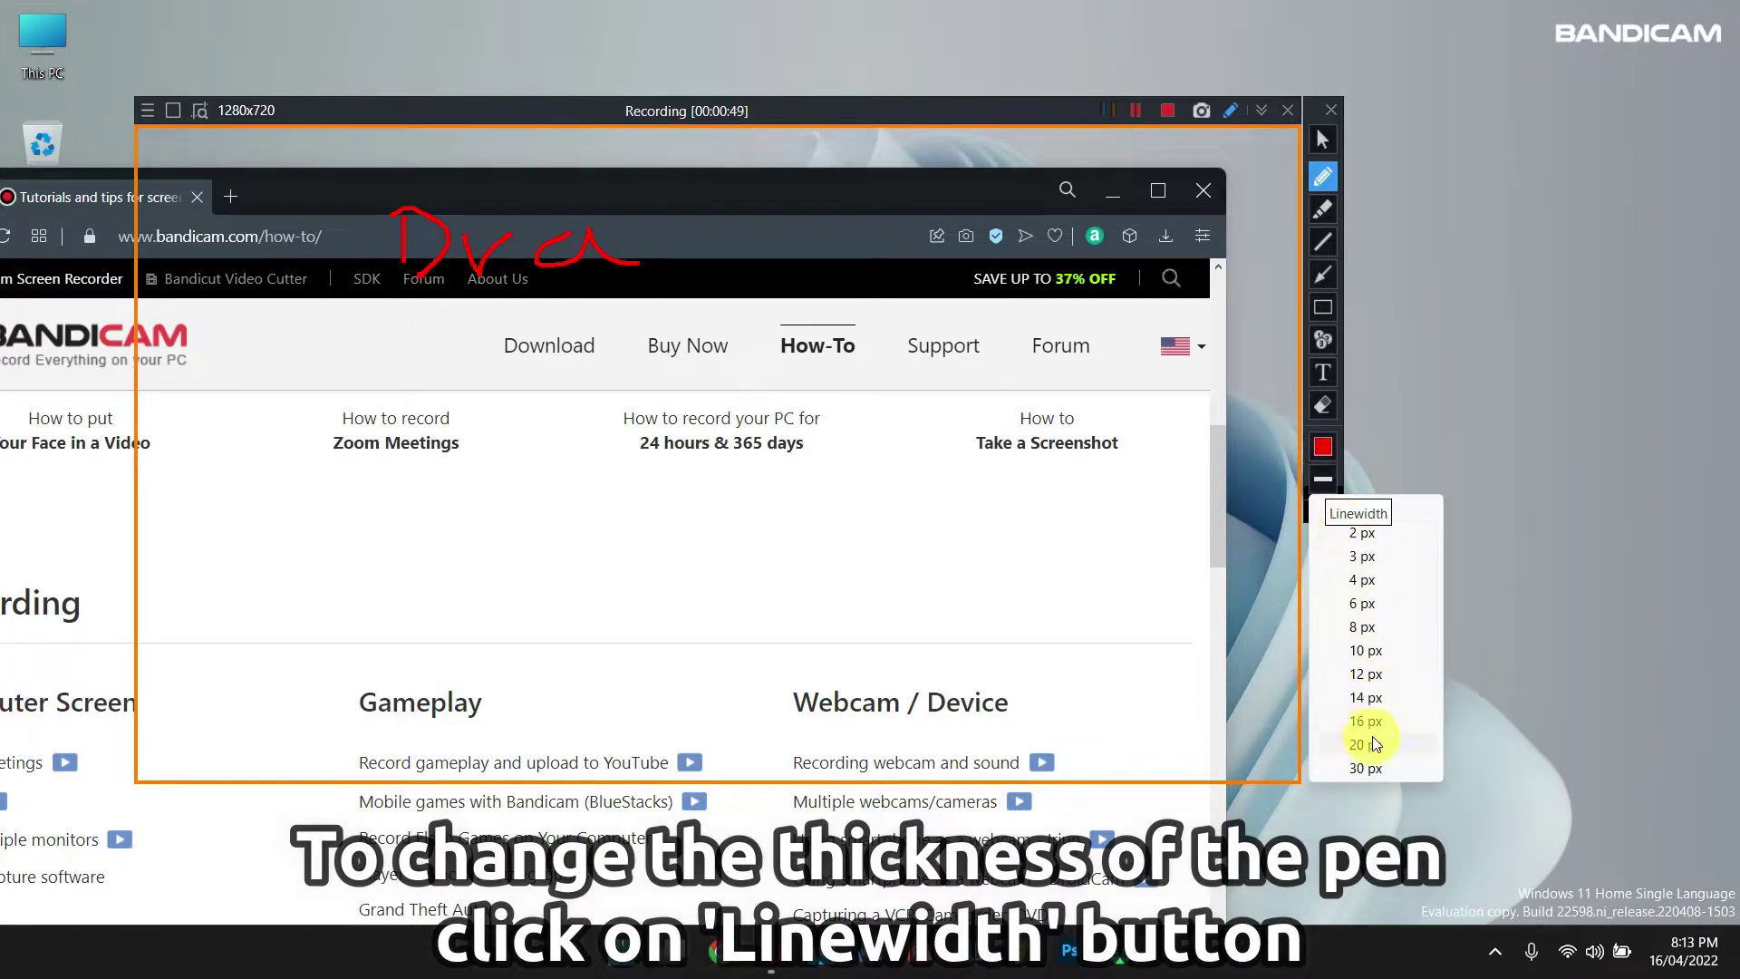
- Highlight '24 hours & 365 days', 'How to' and 'Zoom Meetings' in yellow
left_click(1321, 210)
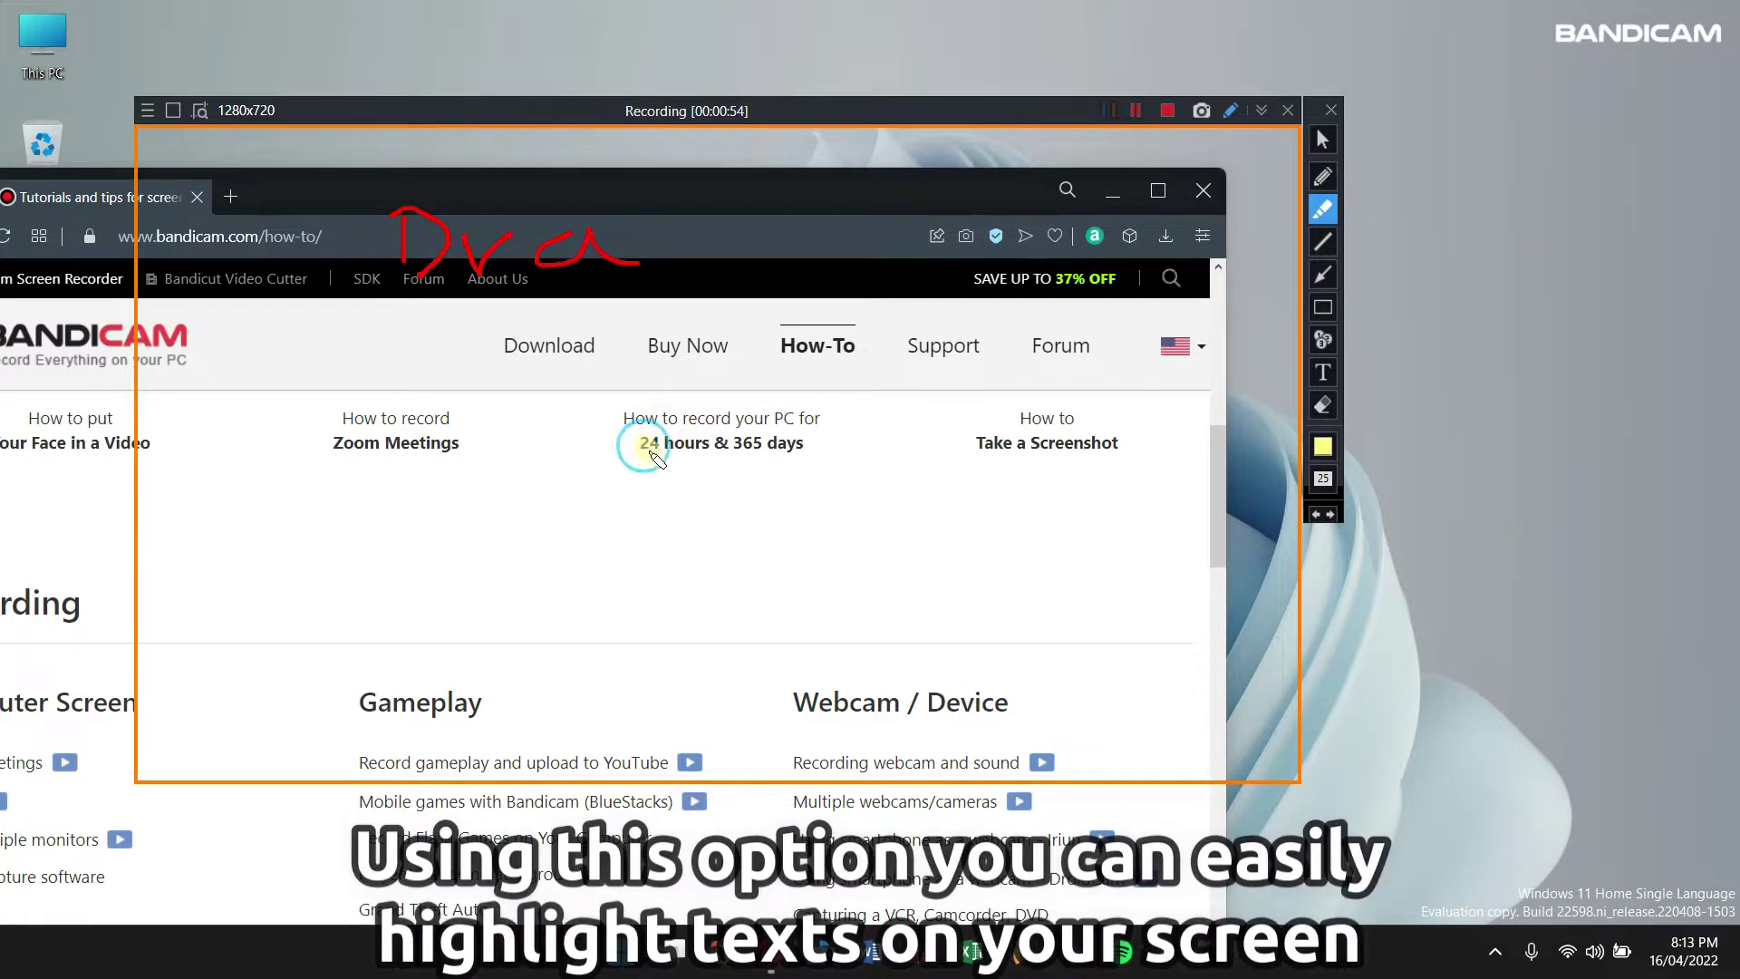
left_click_drag(643, 447, 797, 457)
left_click_drag(1008, 418, 1076, 418)
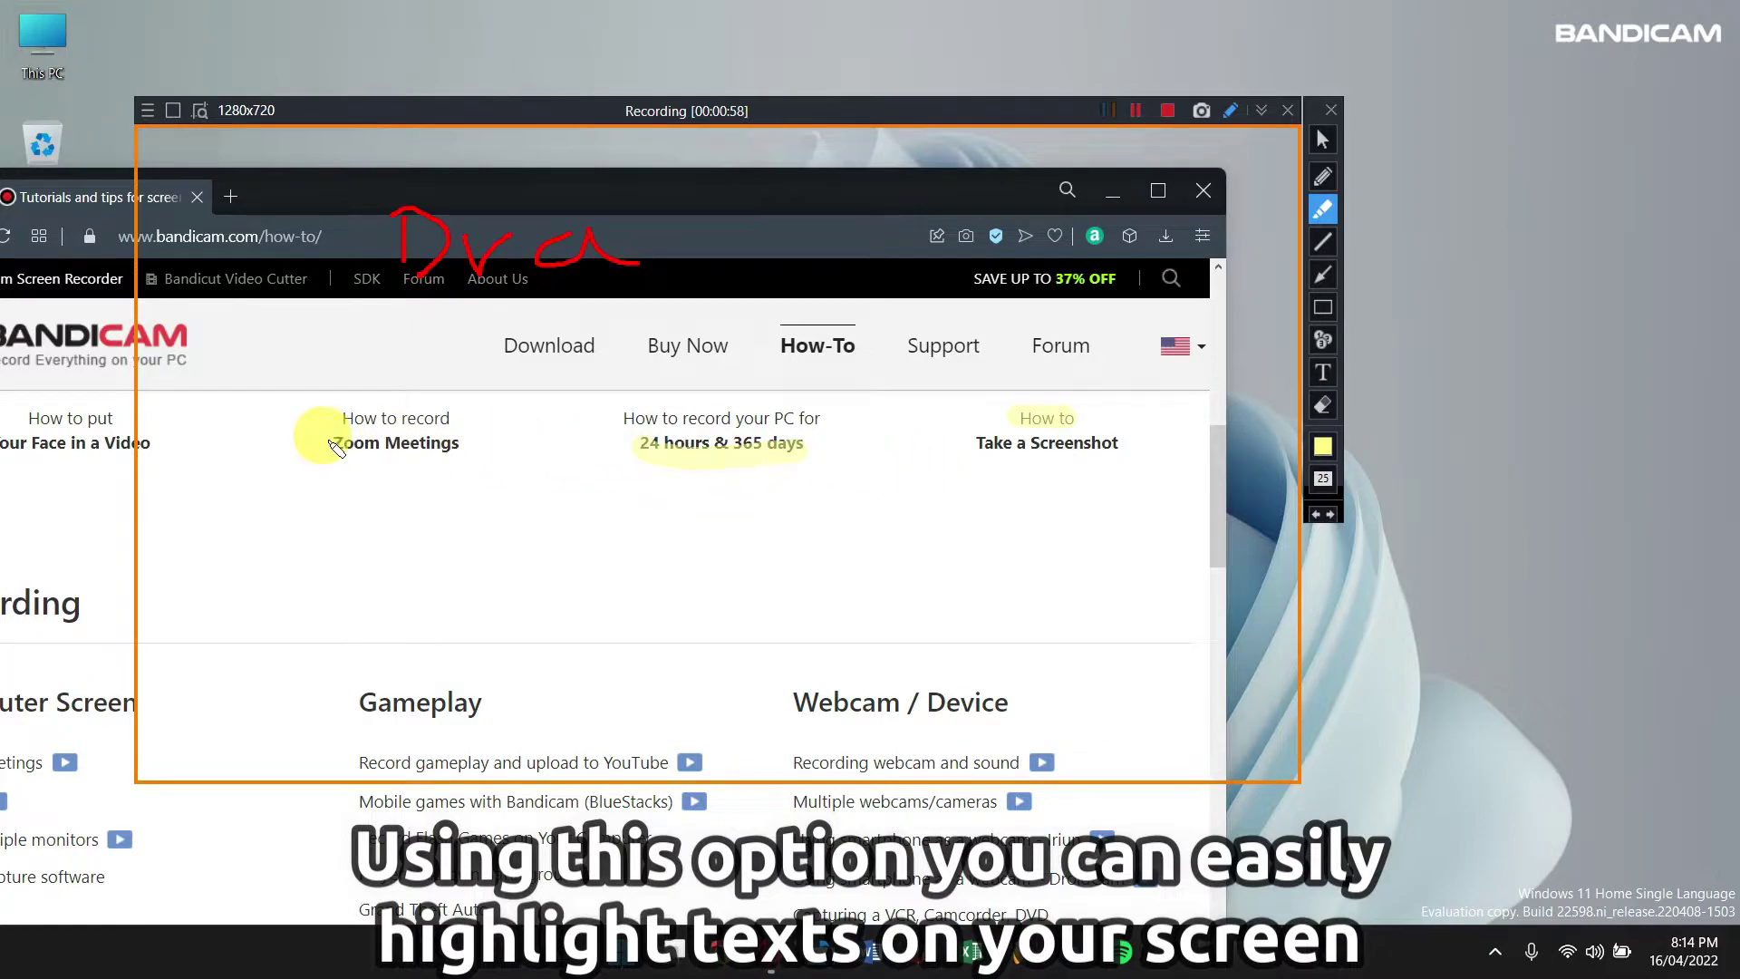
left_click_drag(326, 443, 466, 451)
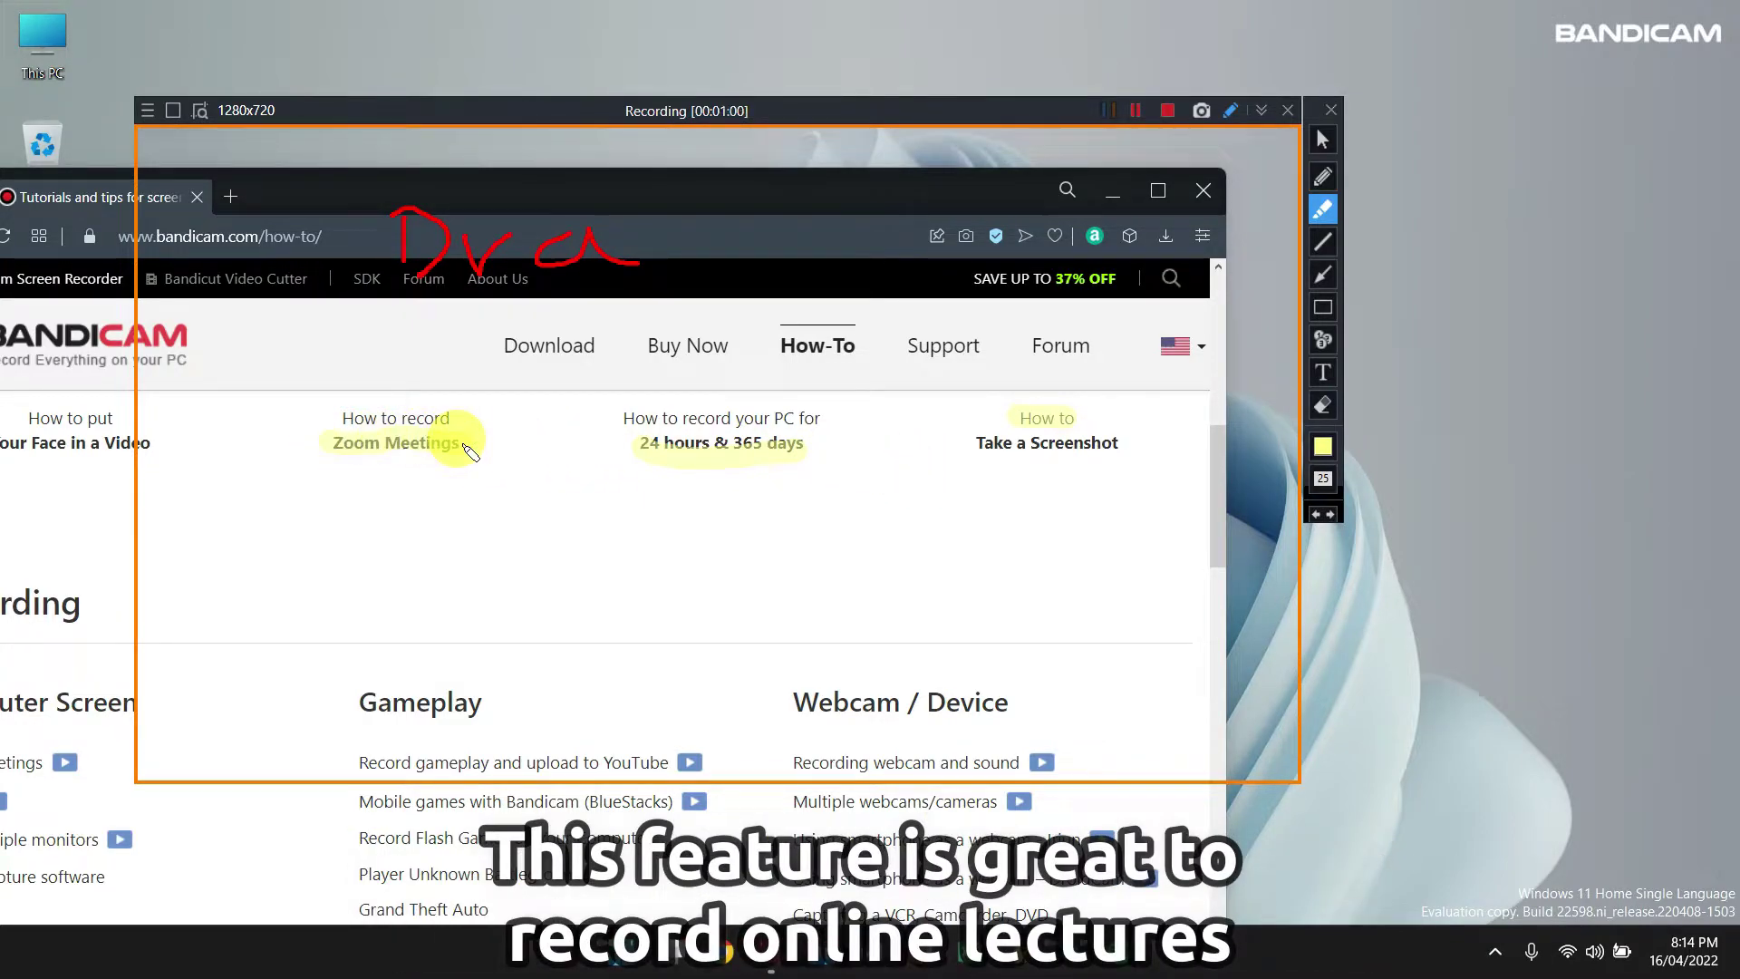
left_click(1319, 444)
left_click(1439, 140)
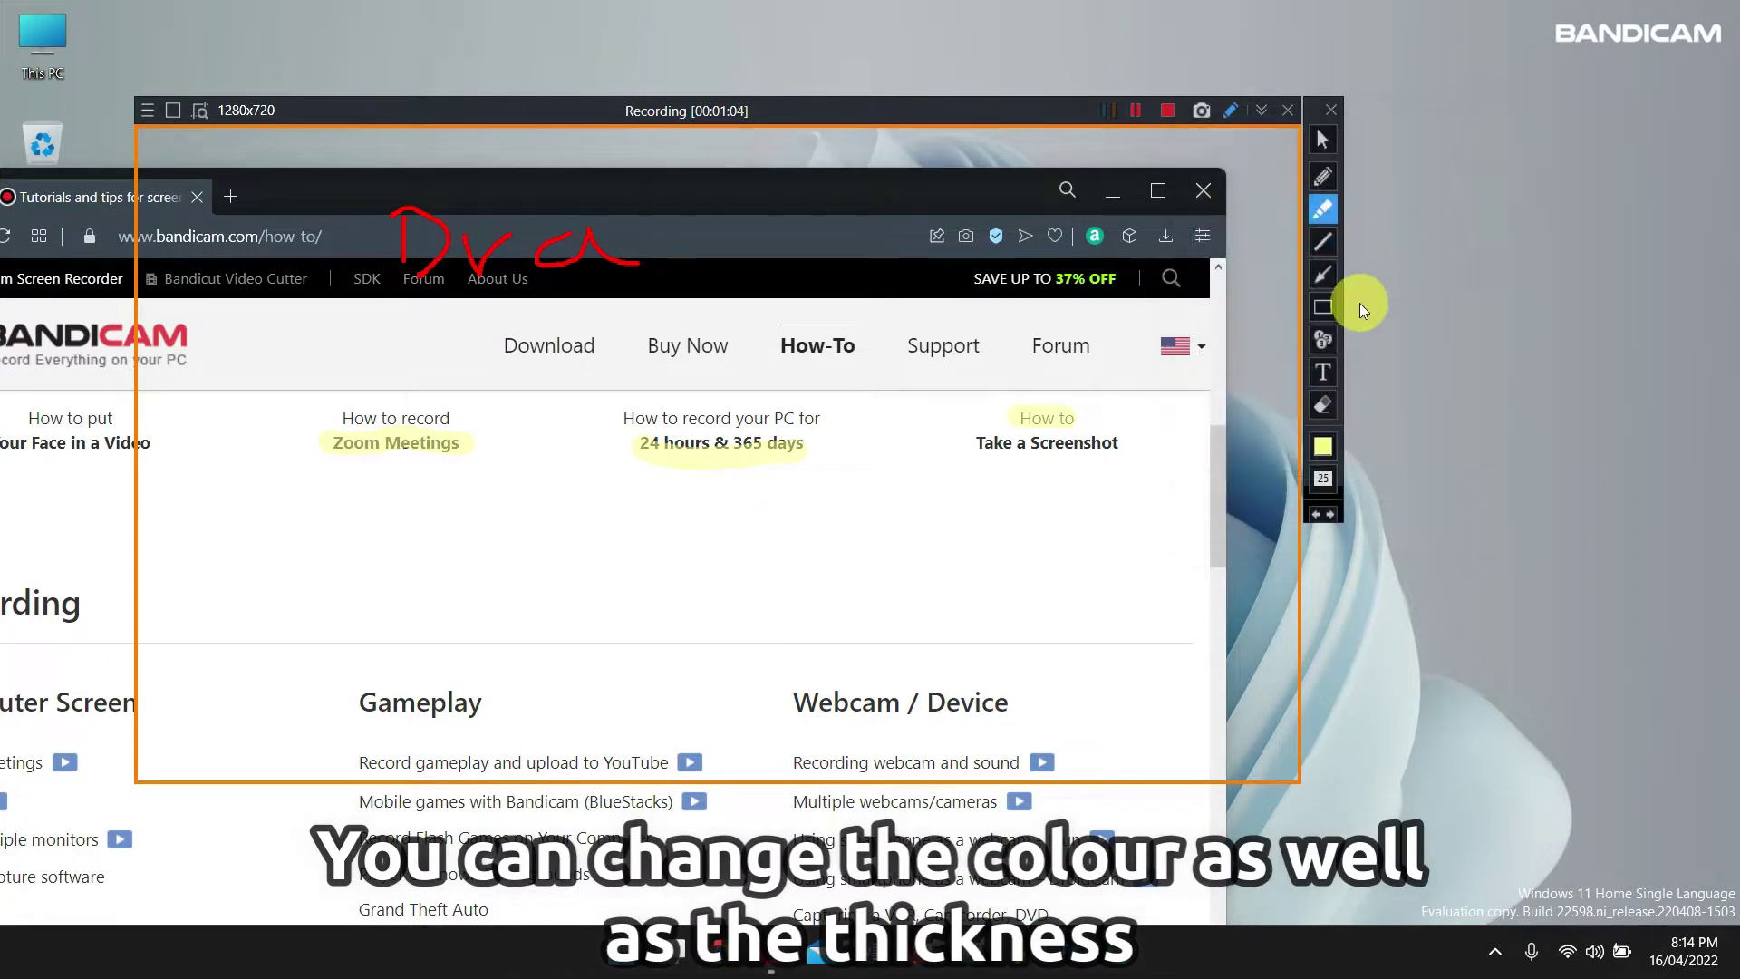
- Draw red straight lines: a diagonal toward How-To plus a horizontal and vertical line
left_click(1332, 243)
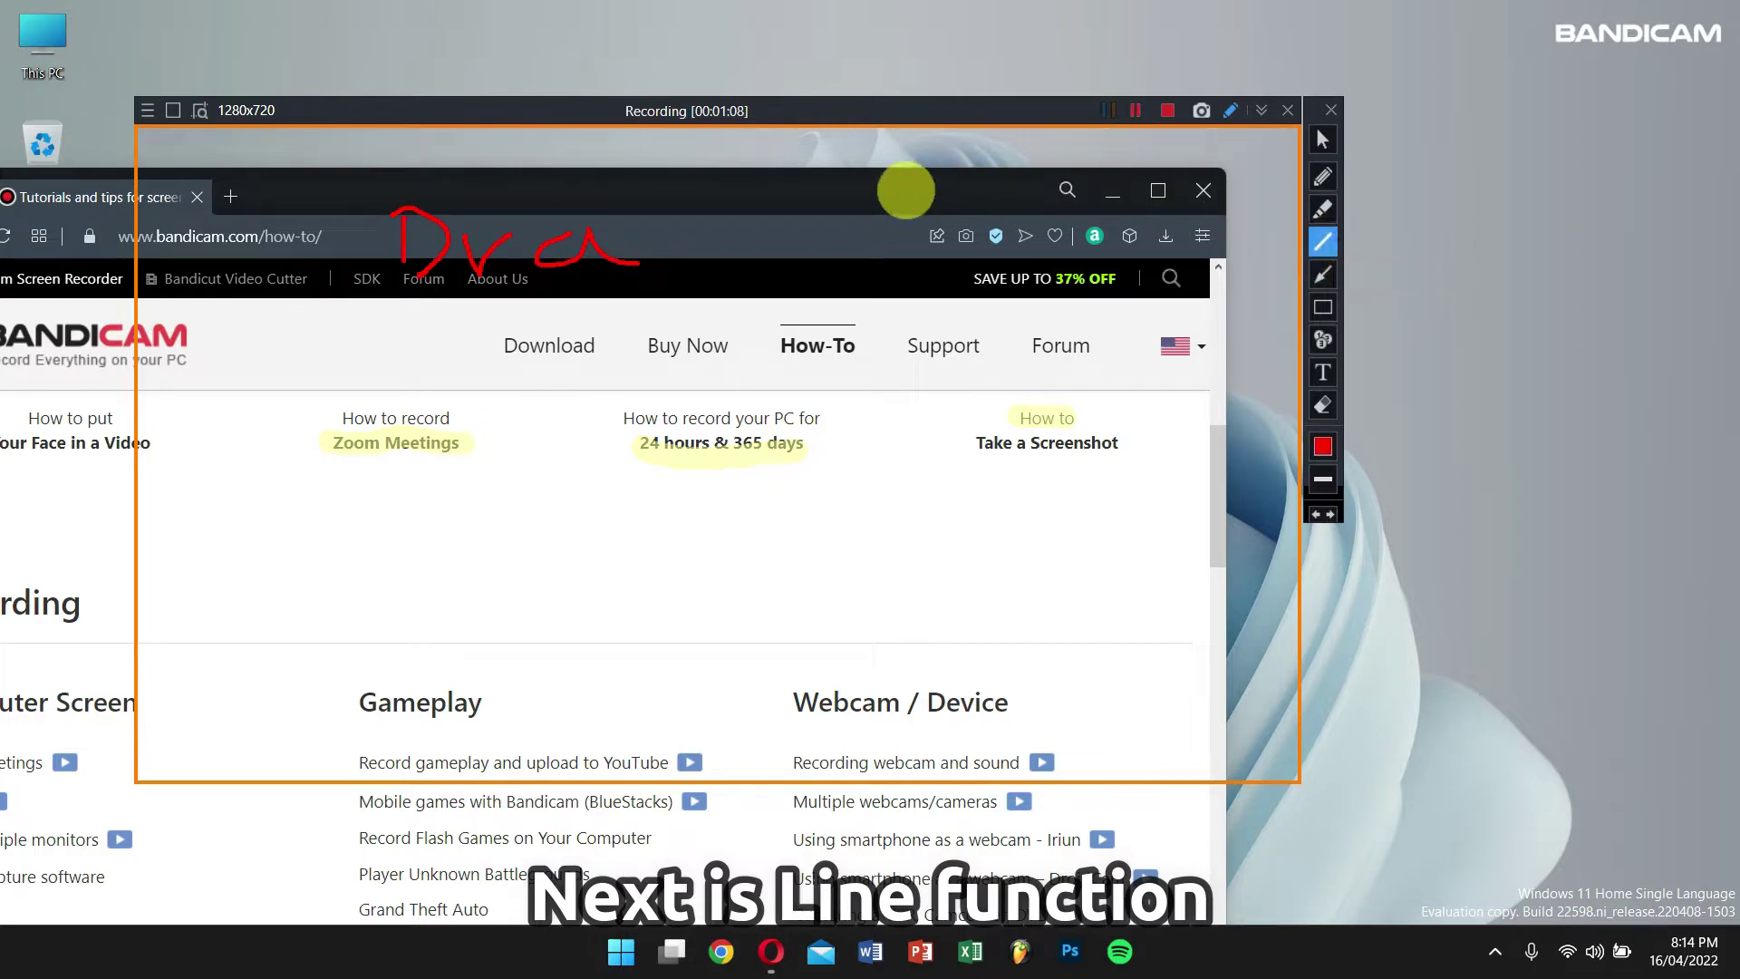
mouse_move(622, 152)
left_mouse_down()
mouse_move(762, 268)
mouse_move(784, 330)
left_mouse_up()
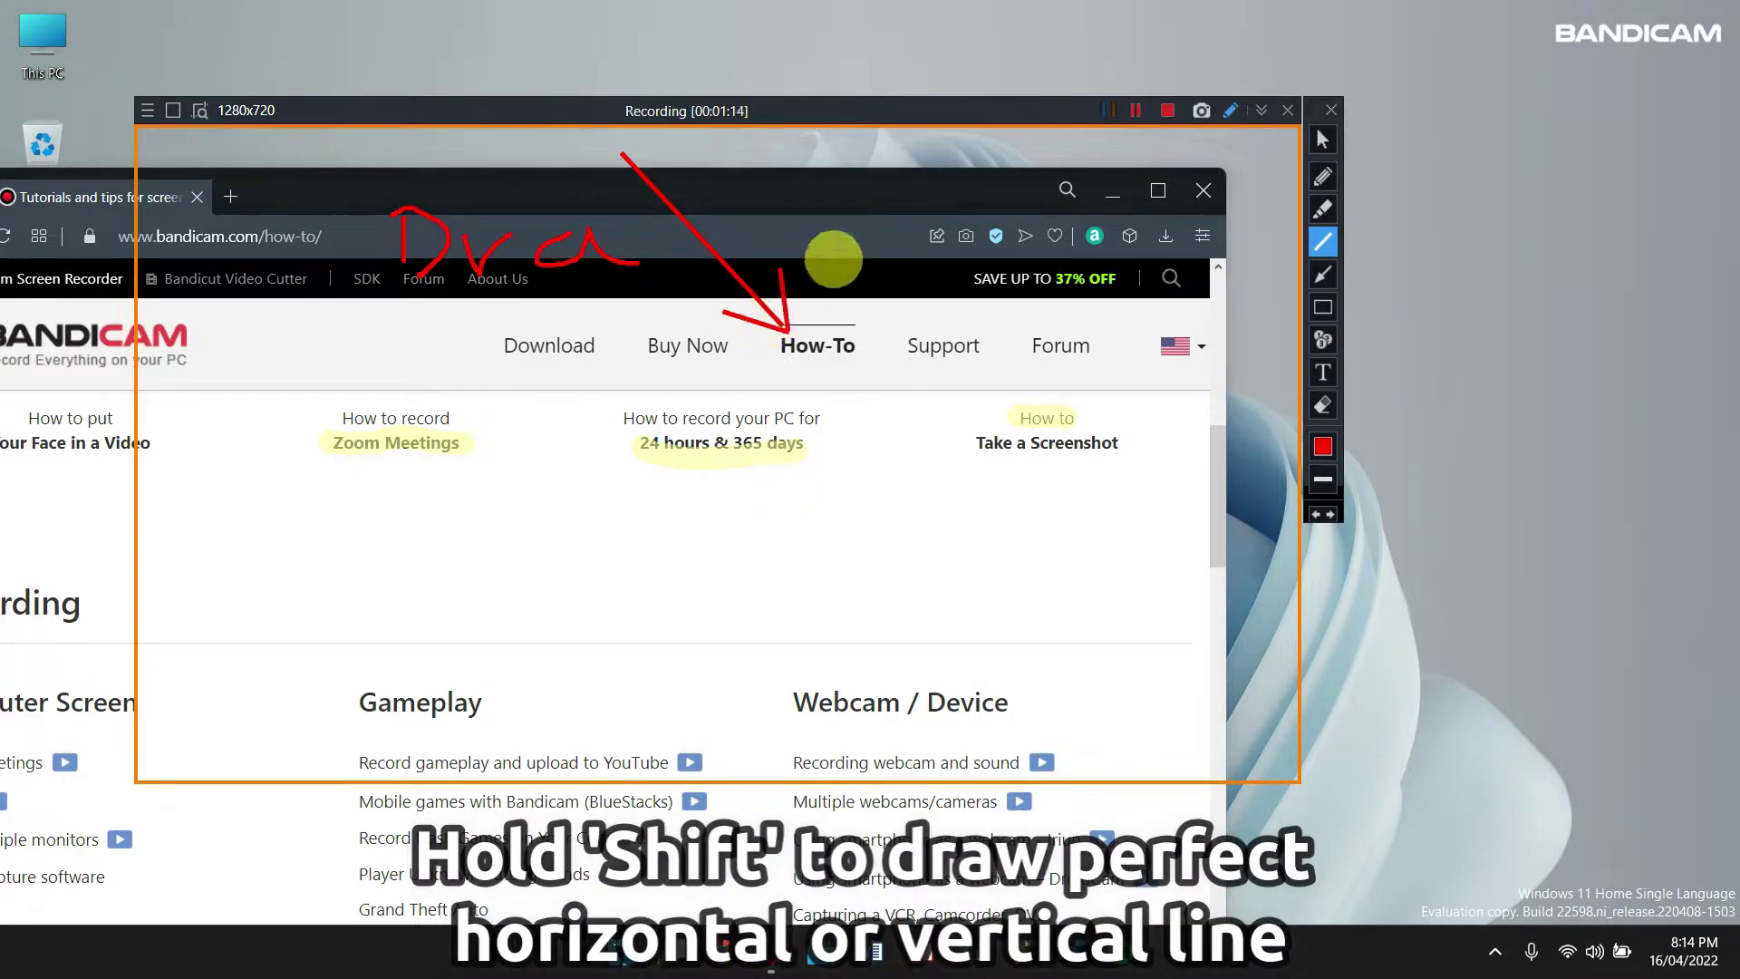
mouse_move(847, 272)
left_mouse_down()
mouse_move(1073, 272)
mouse_move(1115, 358)
mouse_move(1096, 481)
left_mouse_up()
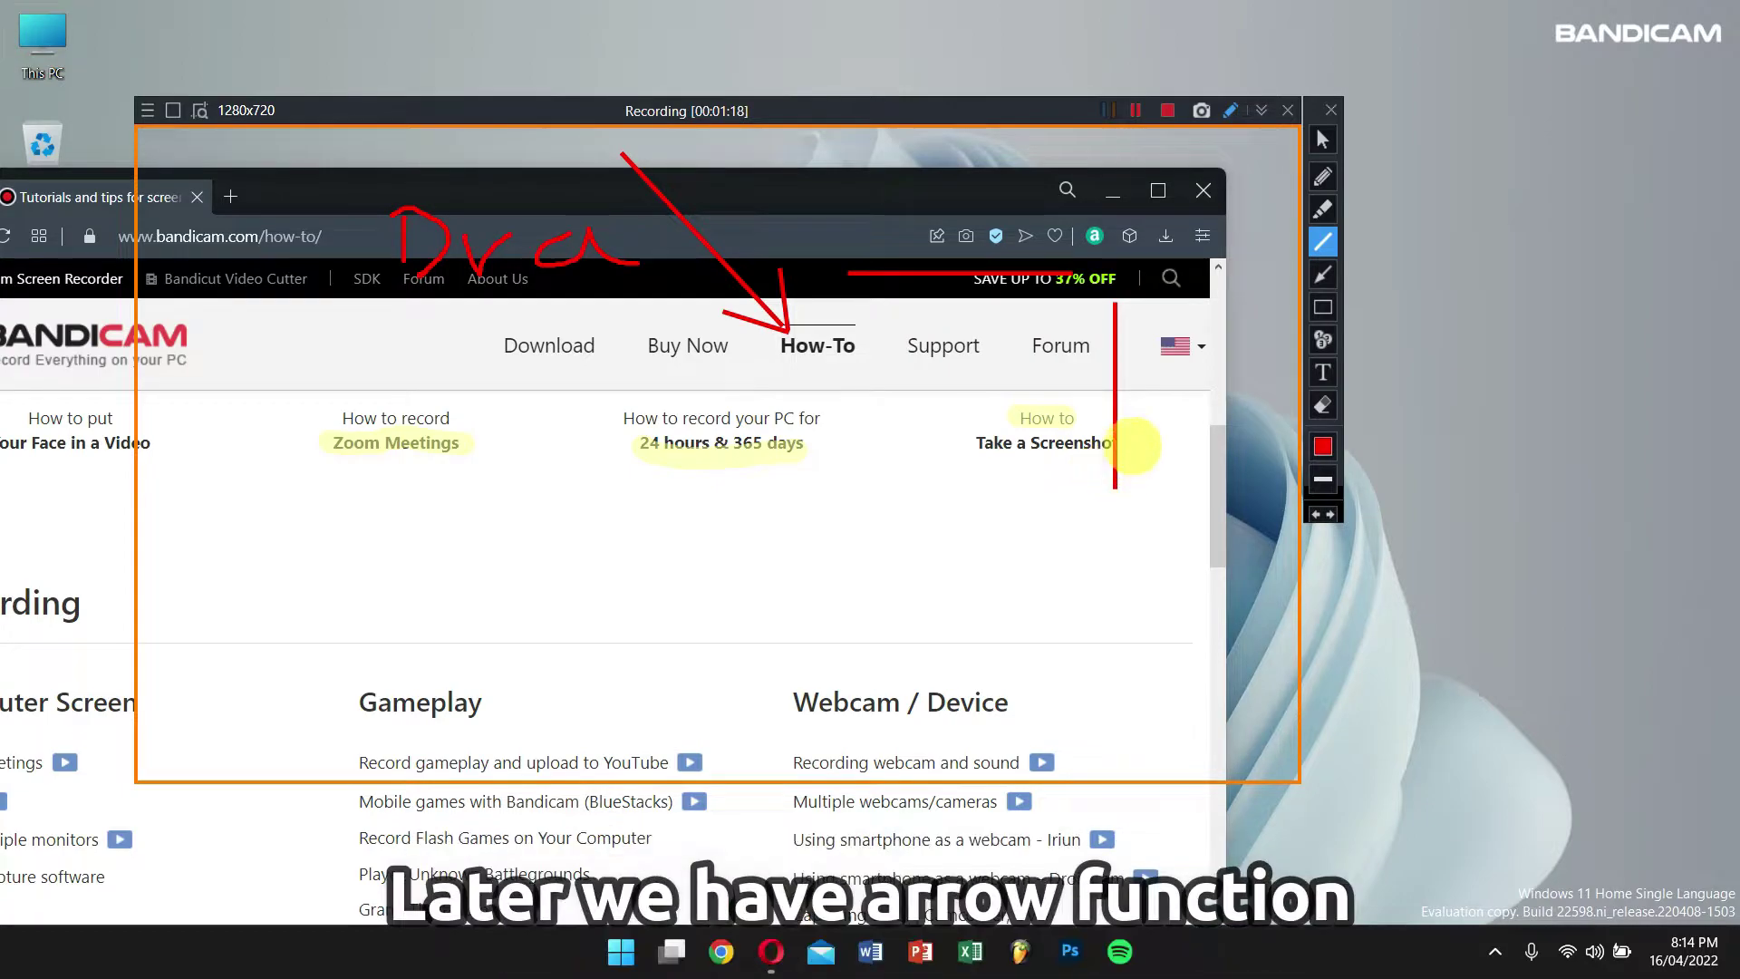
- Draw a diagonal and a vertical red arrow pointing at Zoom Meetings
left_click(1319, 277)
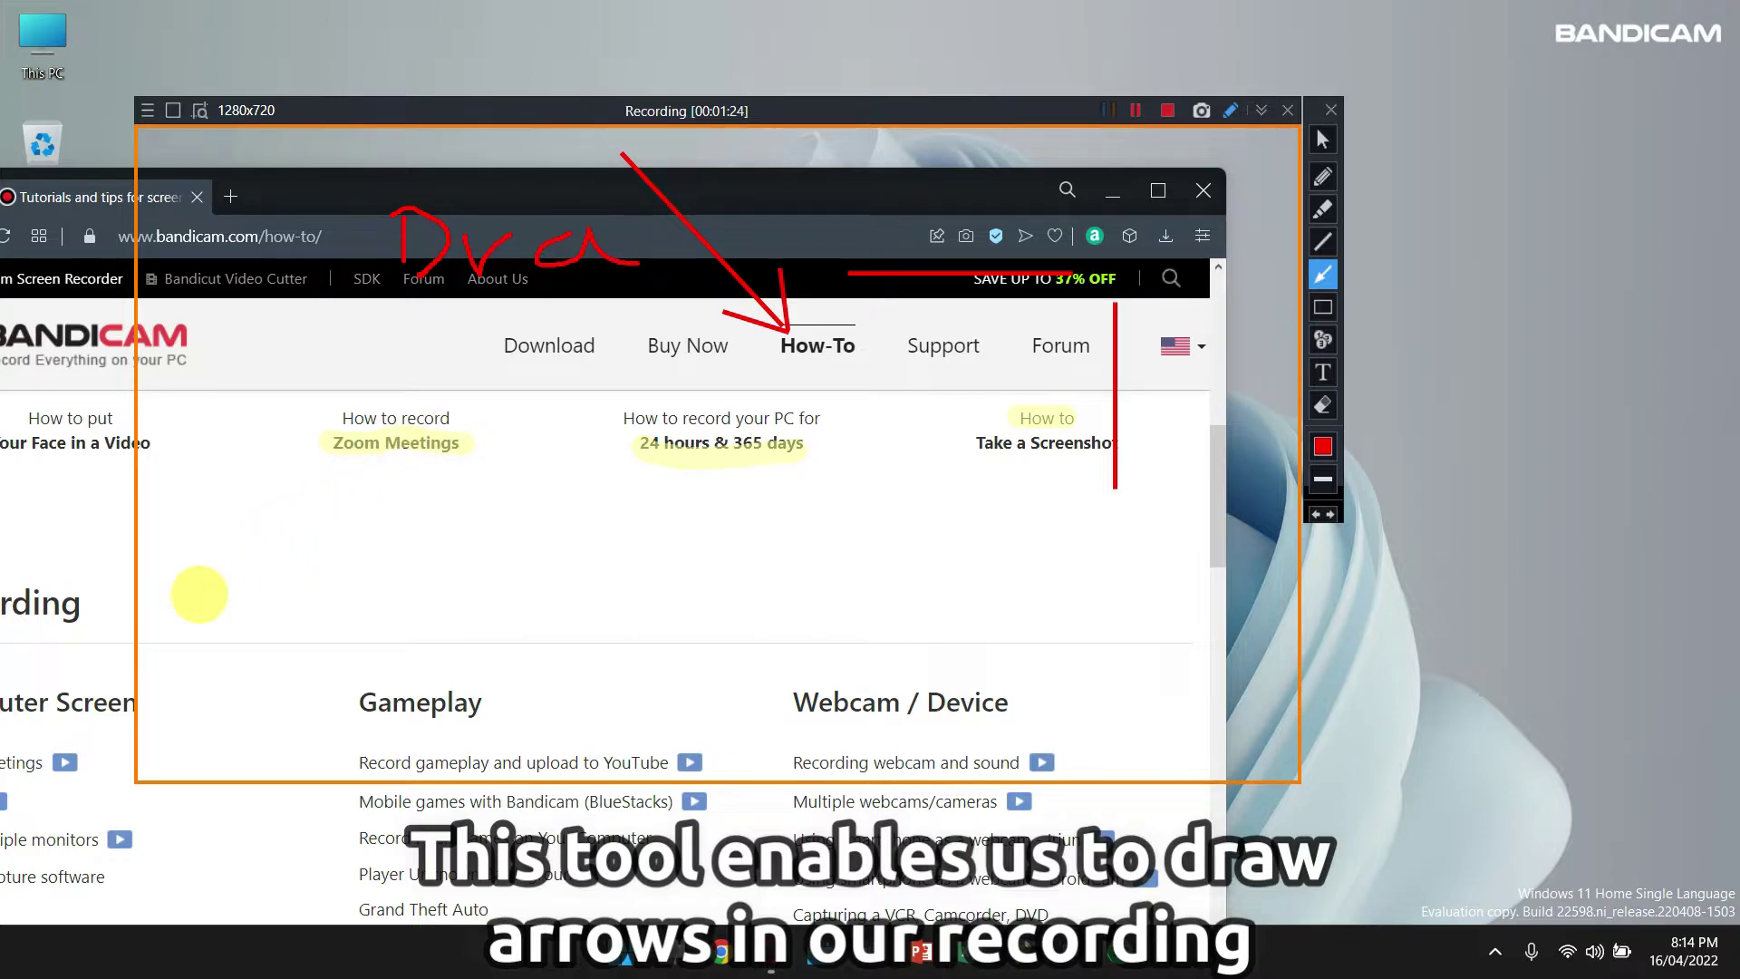
left_click_drag(211, 609, 351, 463)
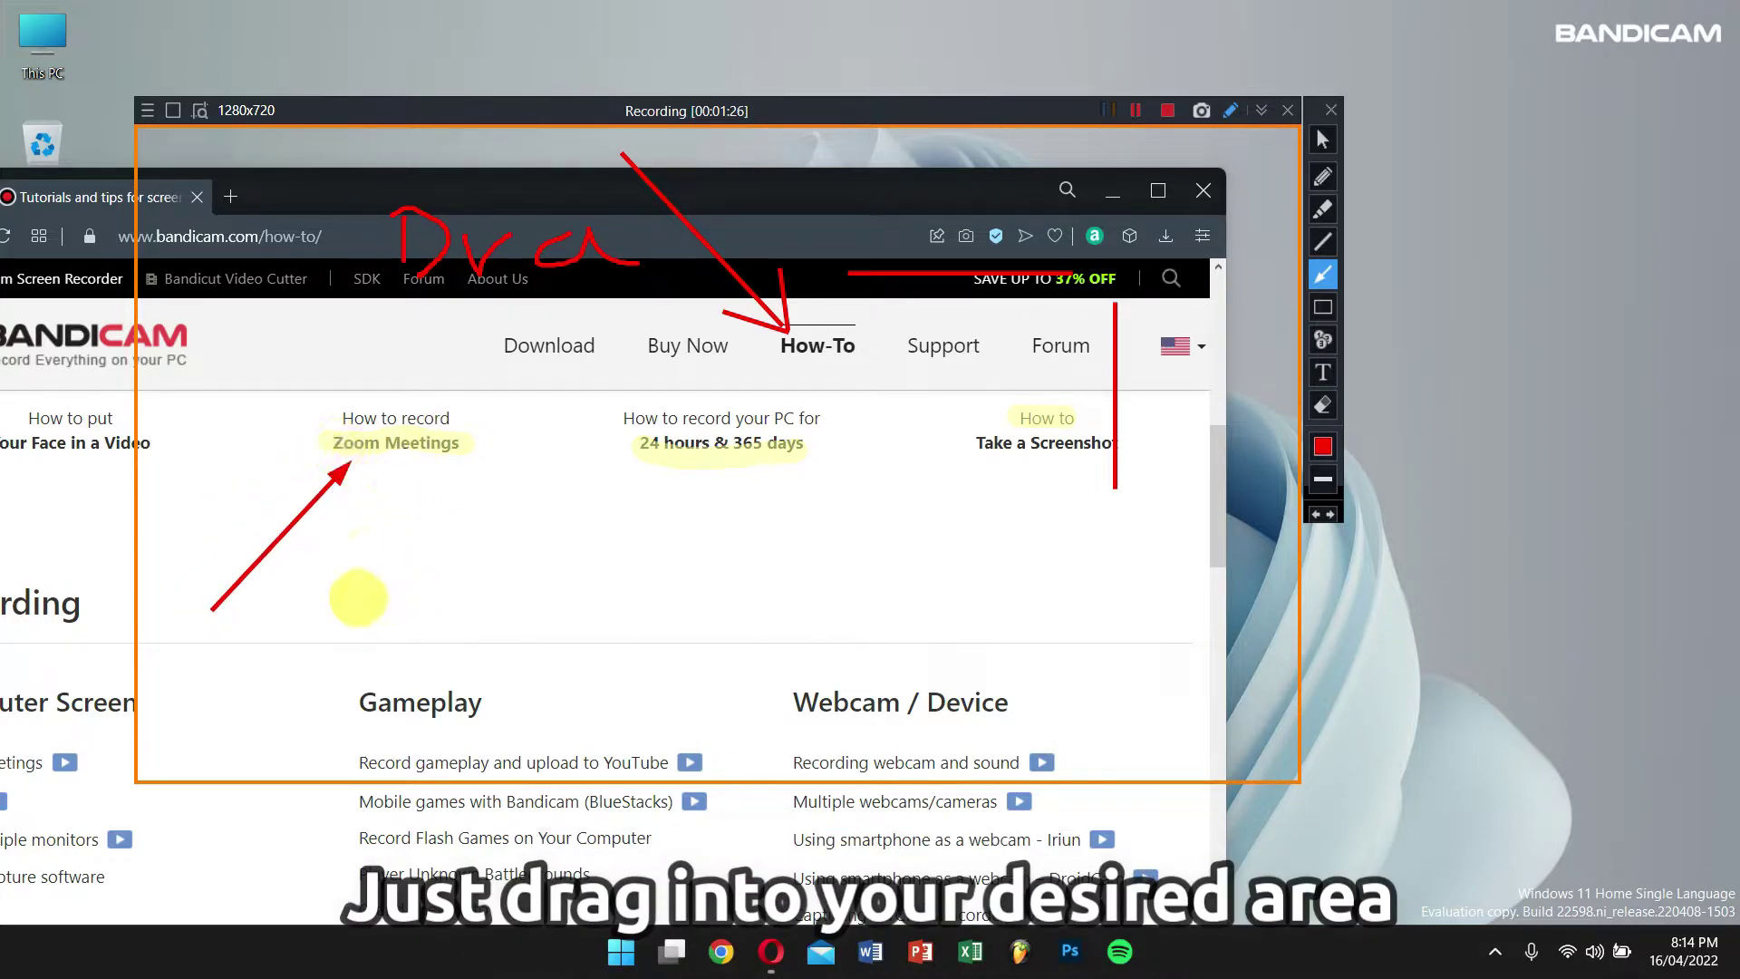
left_click_drag(371, 613, 375, 462)
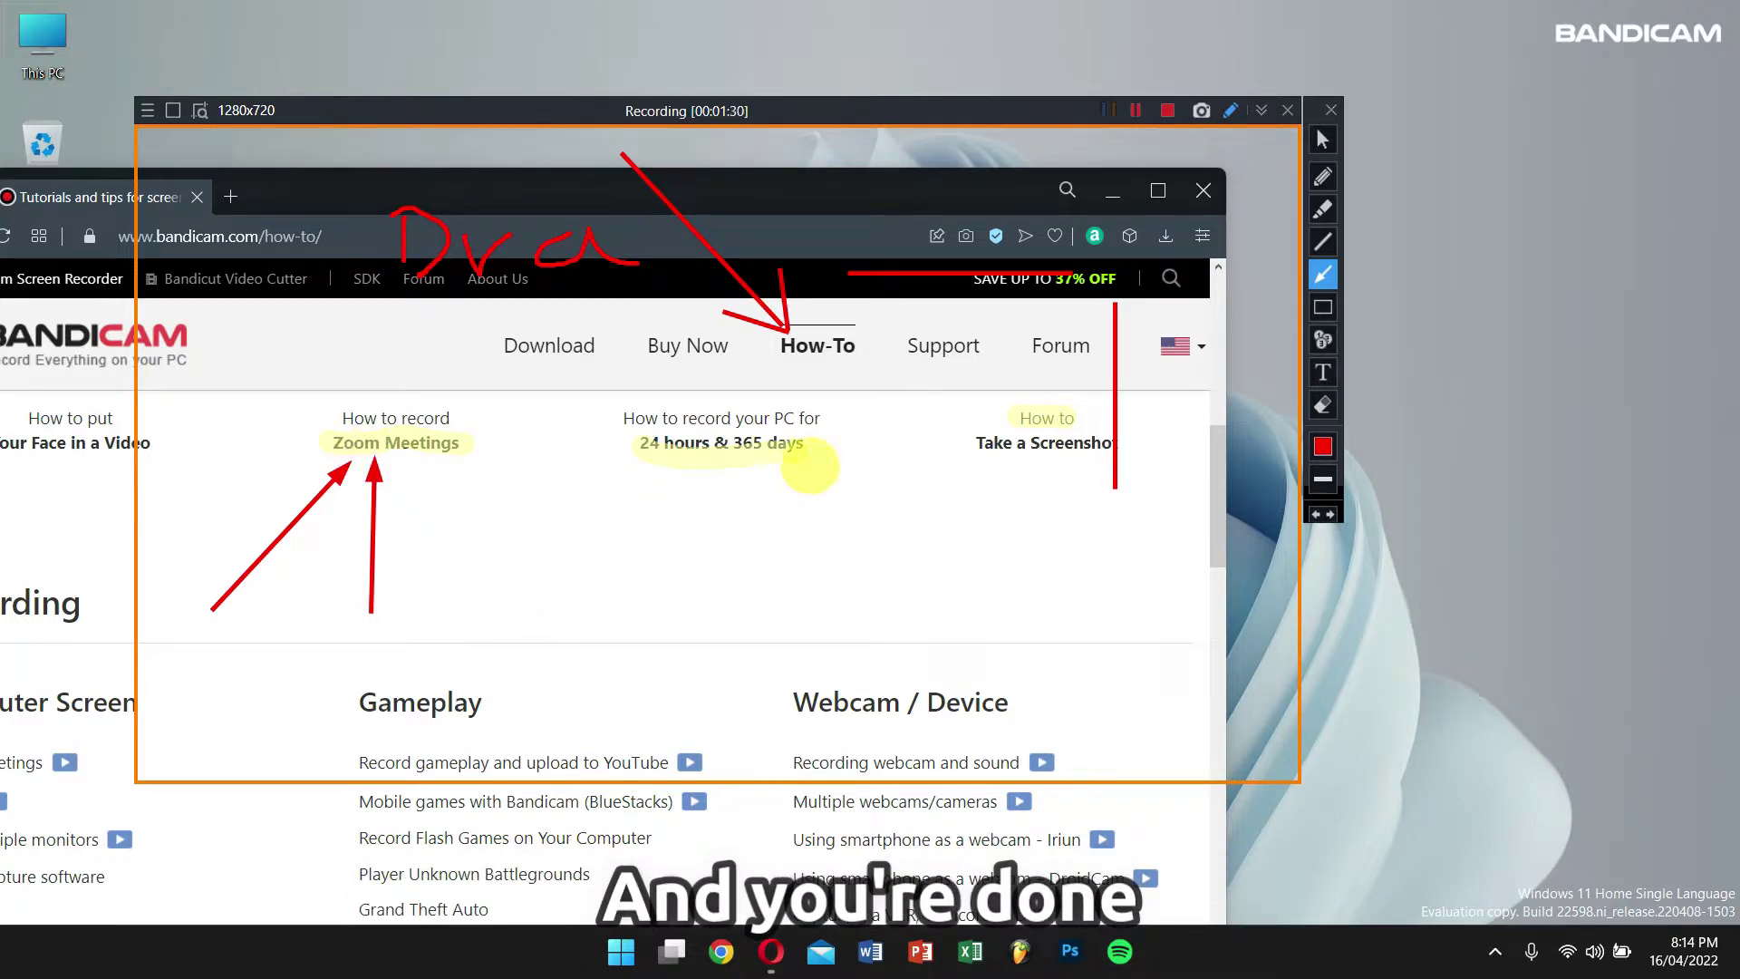
- Frame the Zoom Meetings and '24 hours & 365 days' headings with red boxes
left_click(1323, 308)
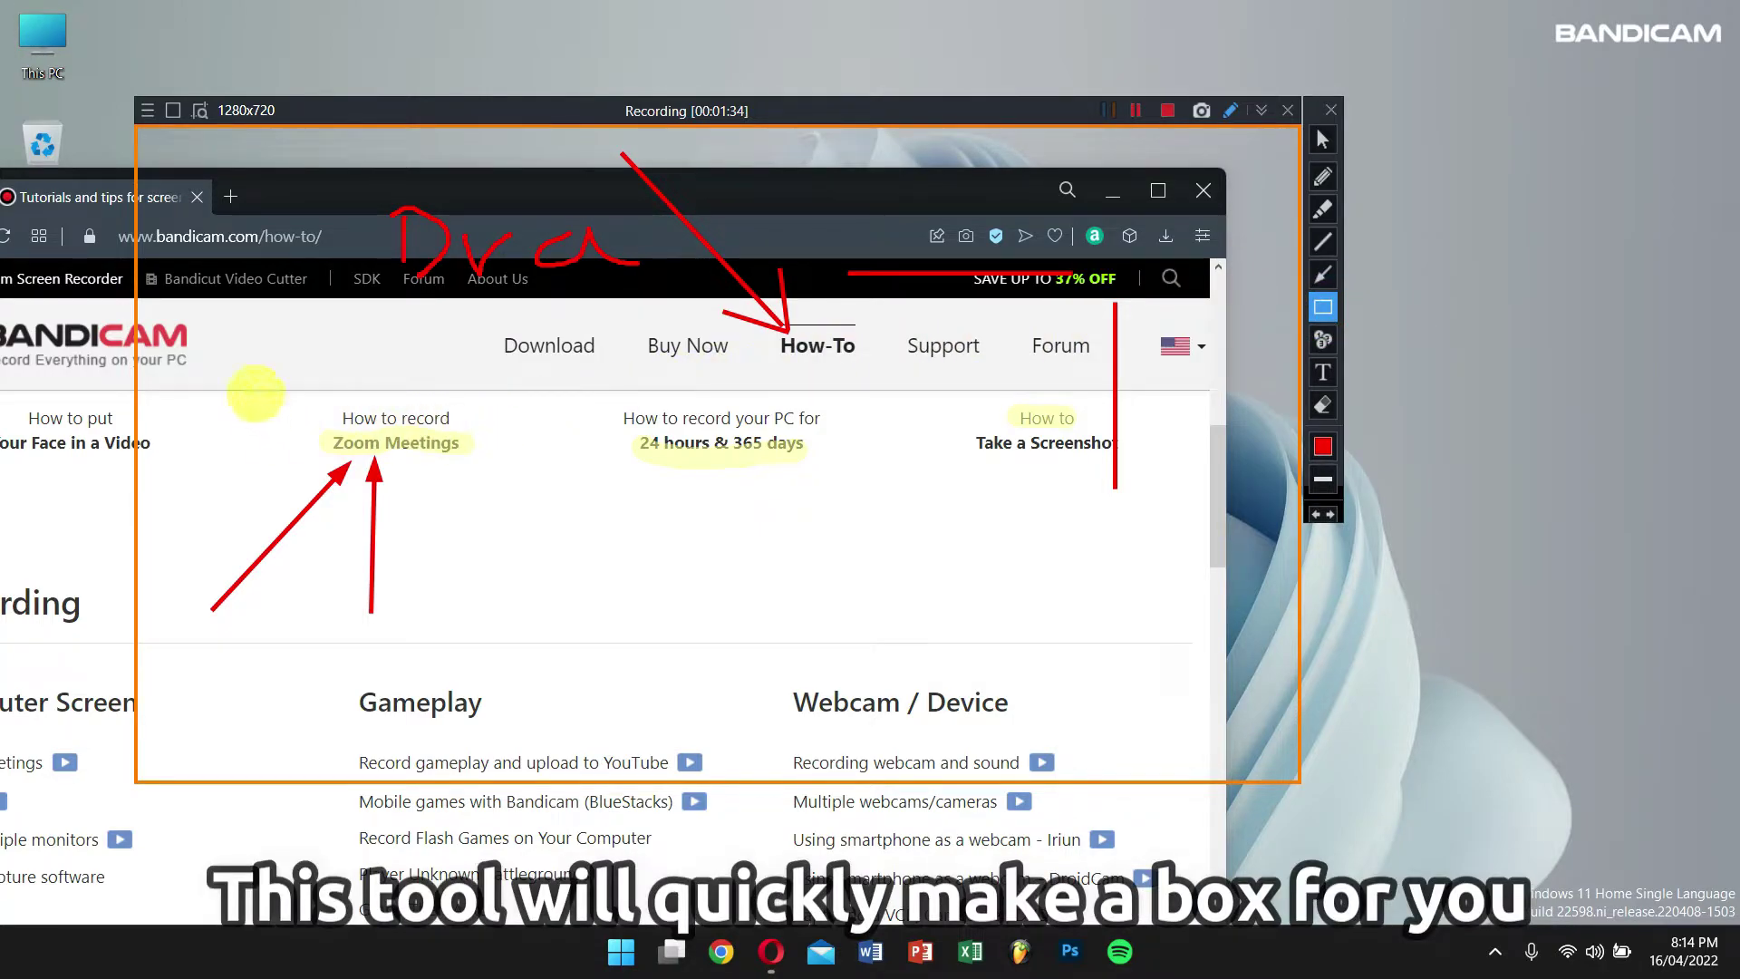
left_click_drag(283, 392, 509, 456)
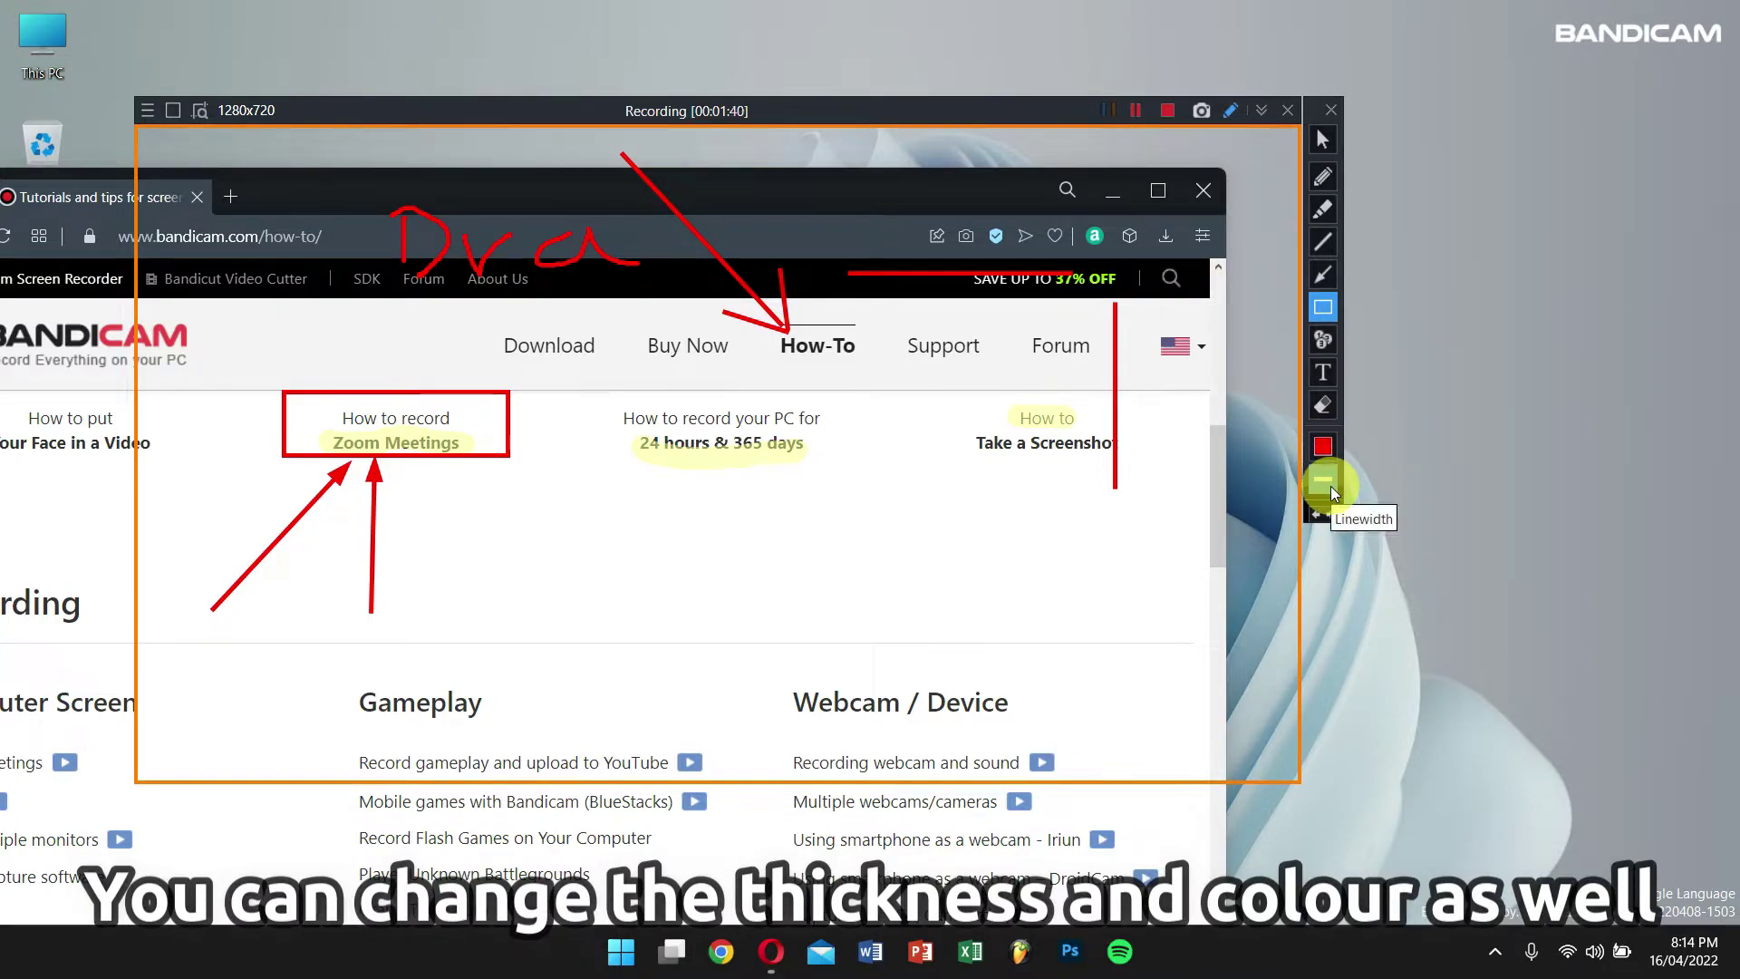
left_click_drag(620, 375, 933, 490)
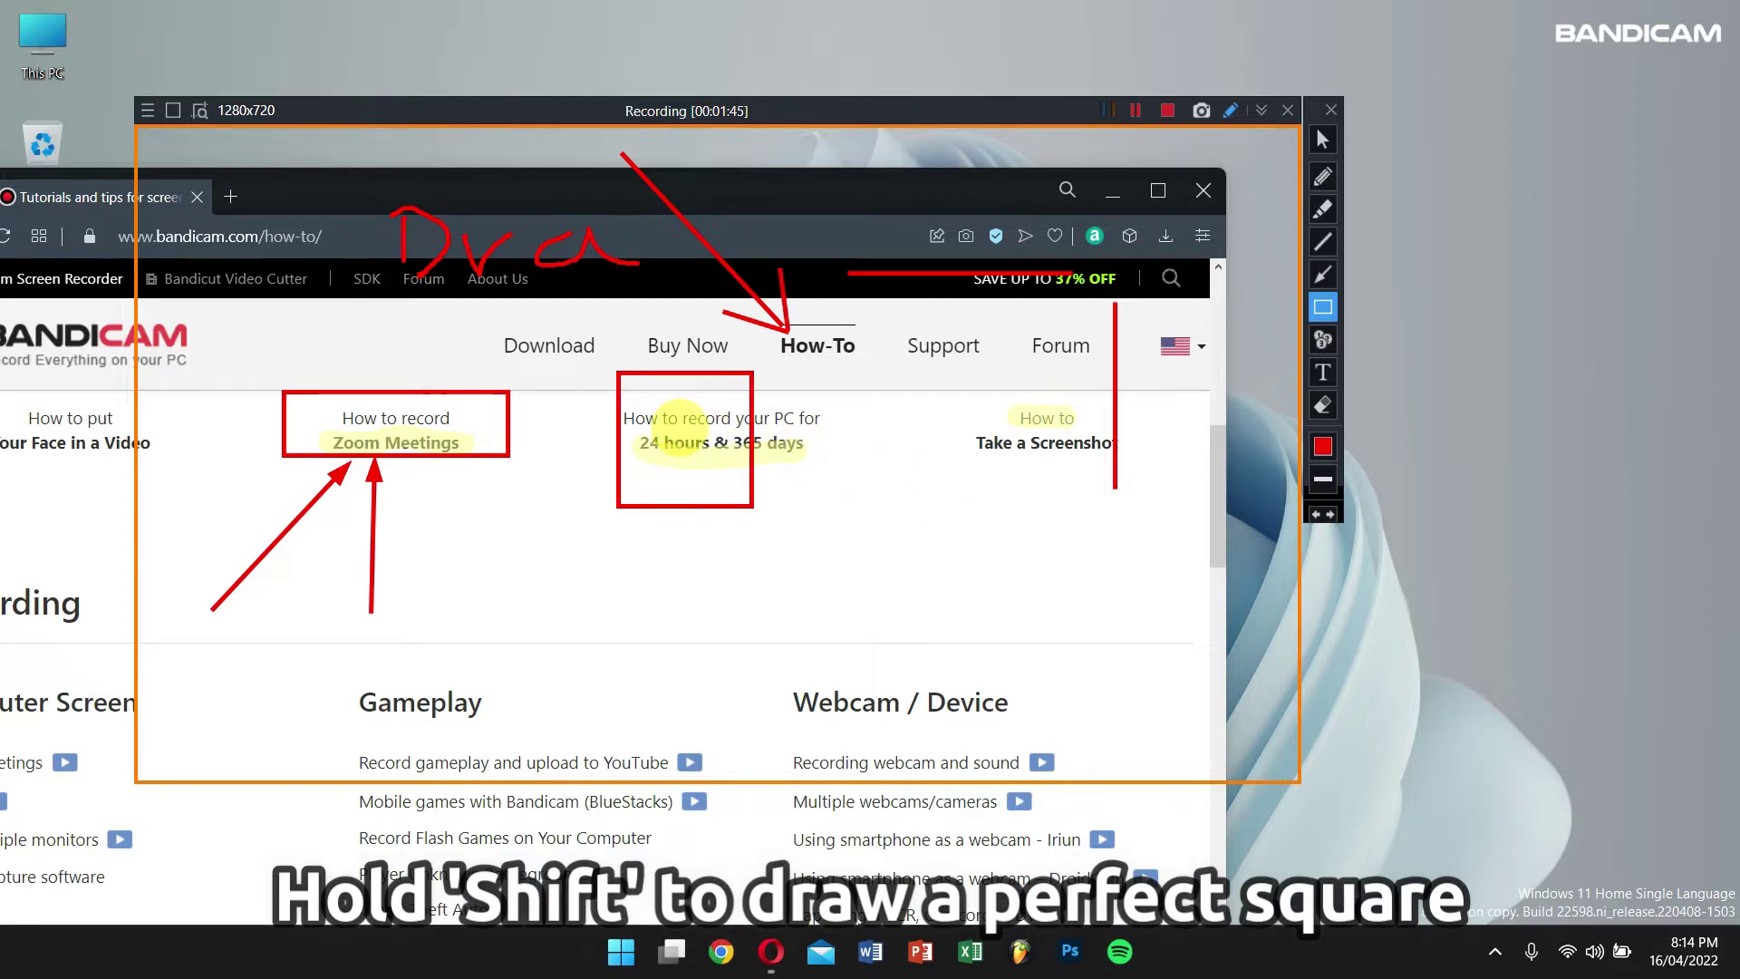
- Drop numbered markers 1–5 beside Zoom Meetings, 24-hour, Screenshot, Webcam / Device and Gameplay
left_click(1329, 349)
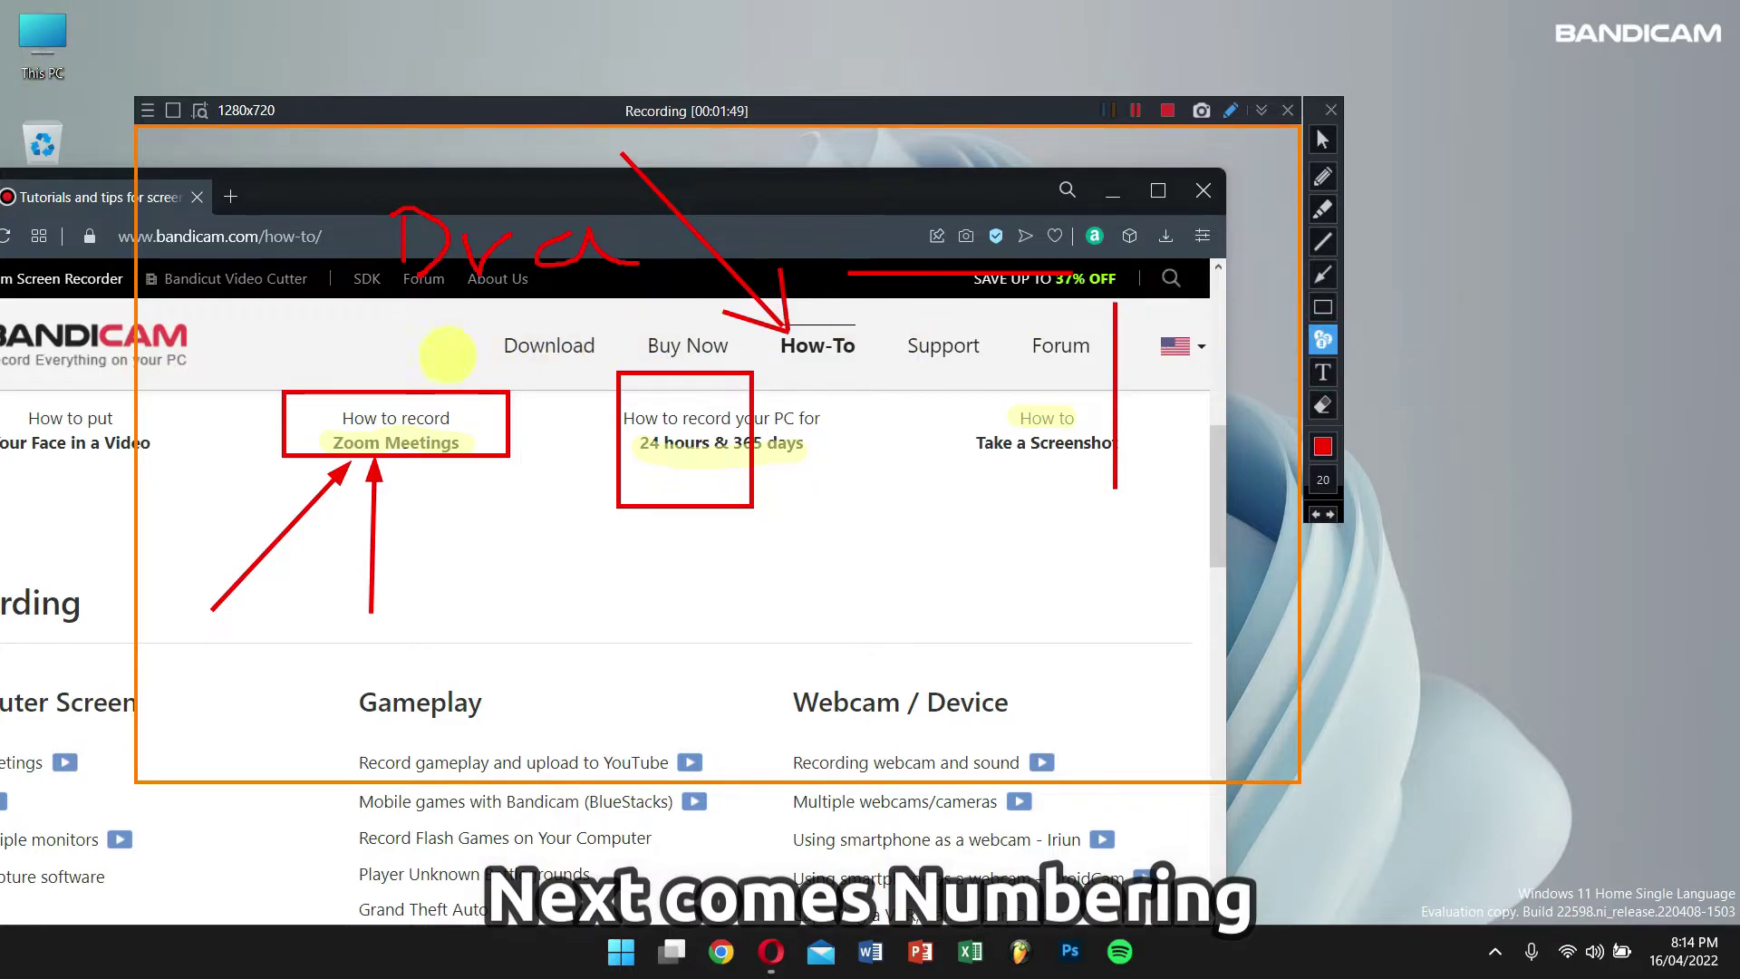
left_click(317, 412)
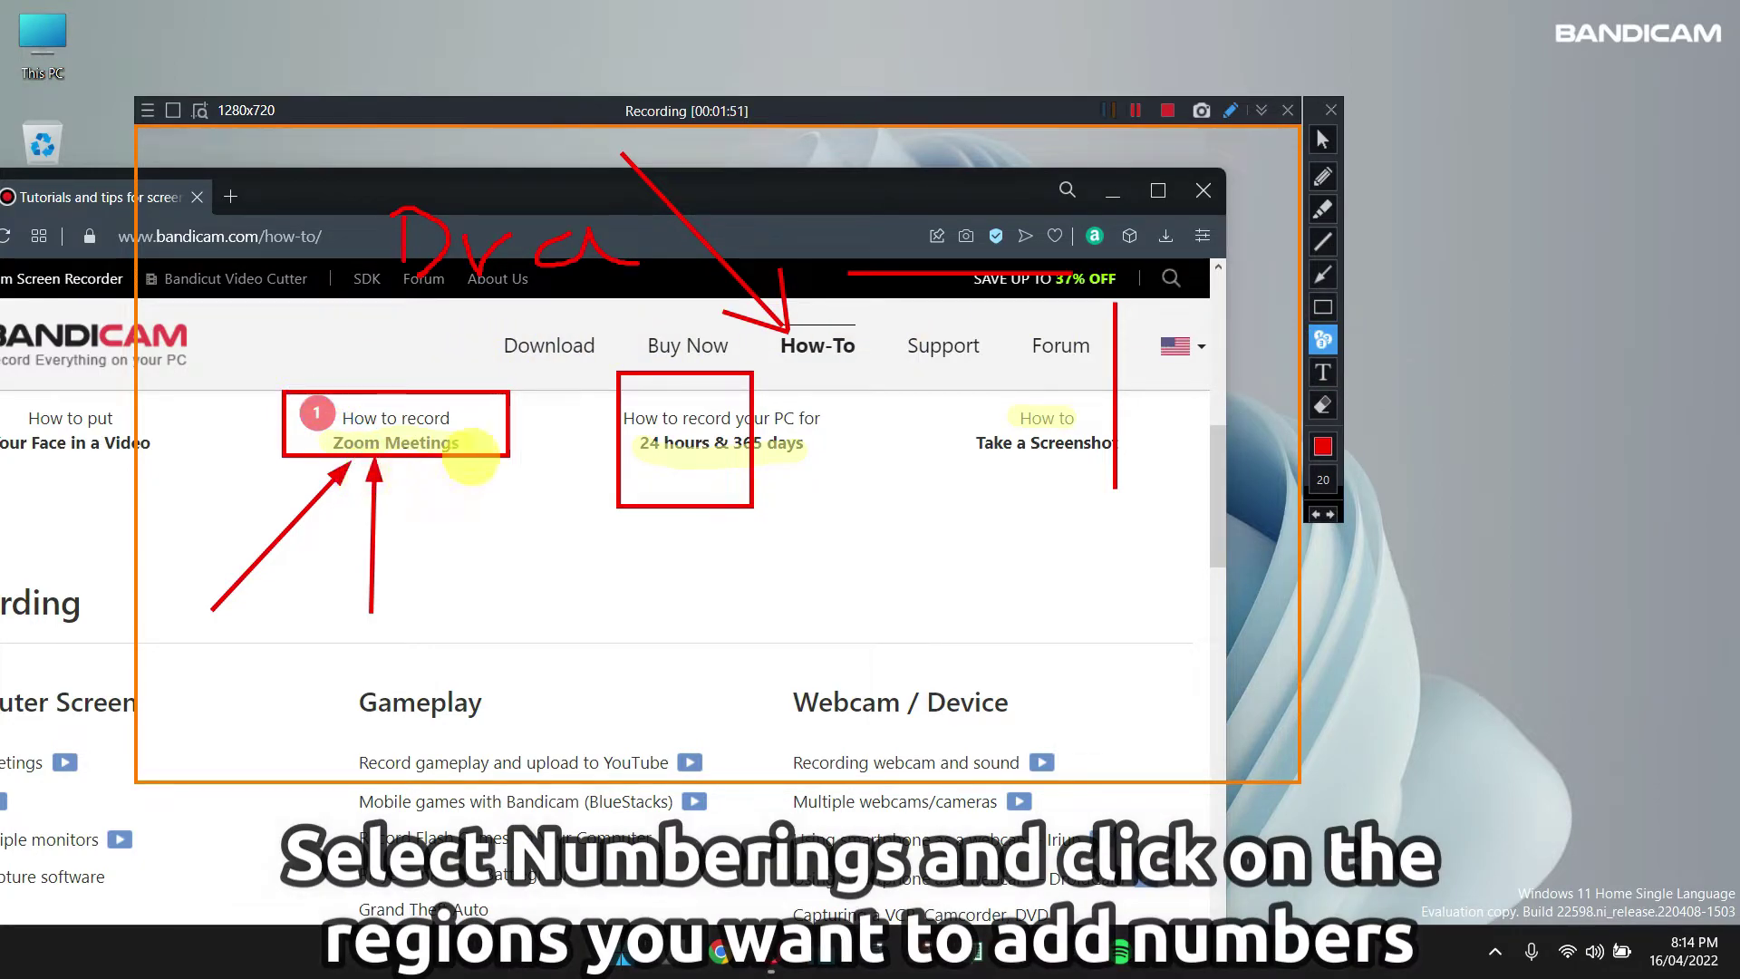
left_click(590, 416)
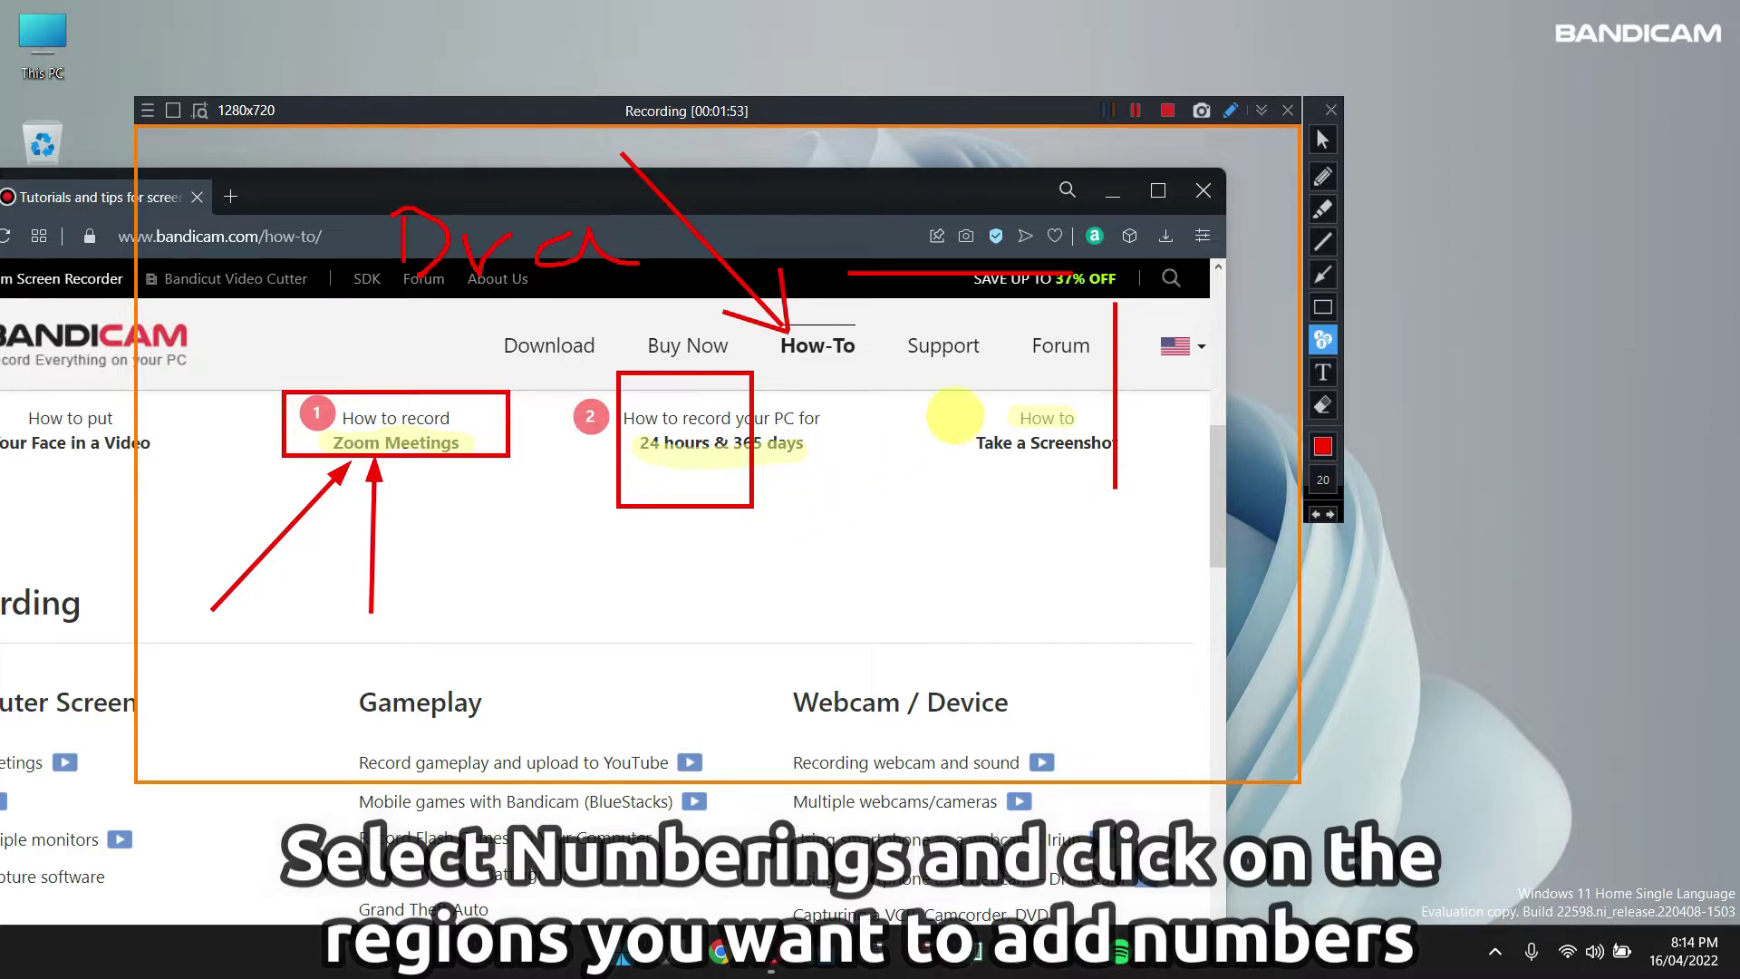
left_click(987, 413)
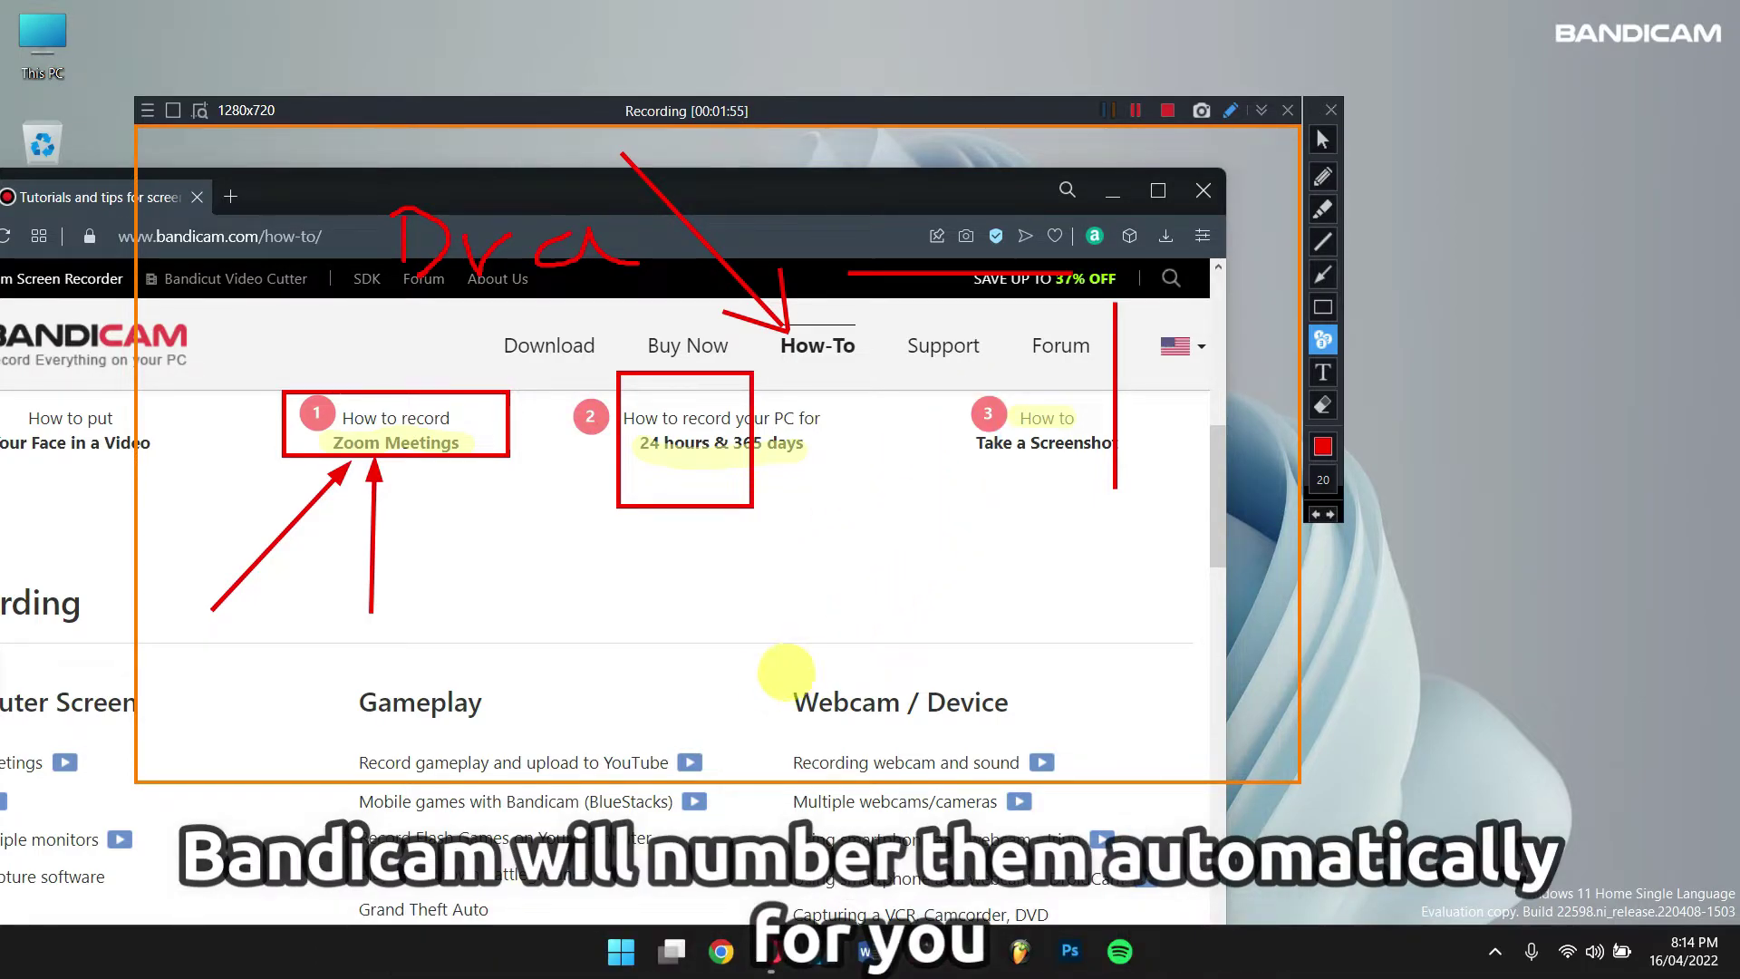
left_click(774, 705)
left_click(343, 706)
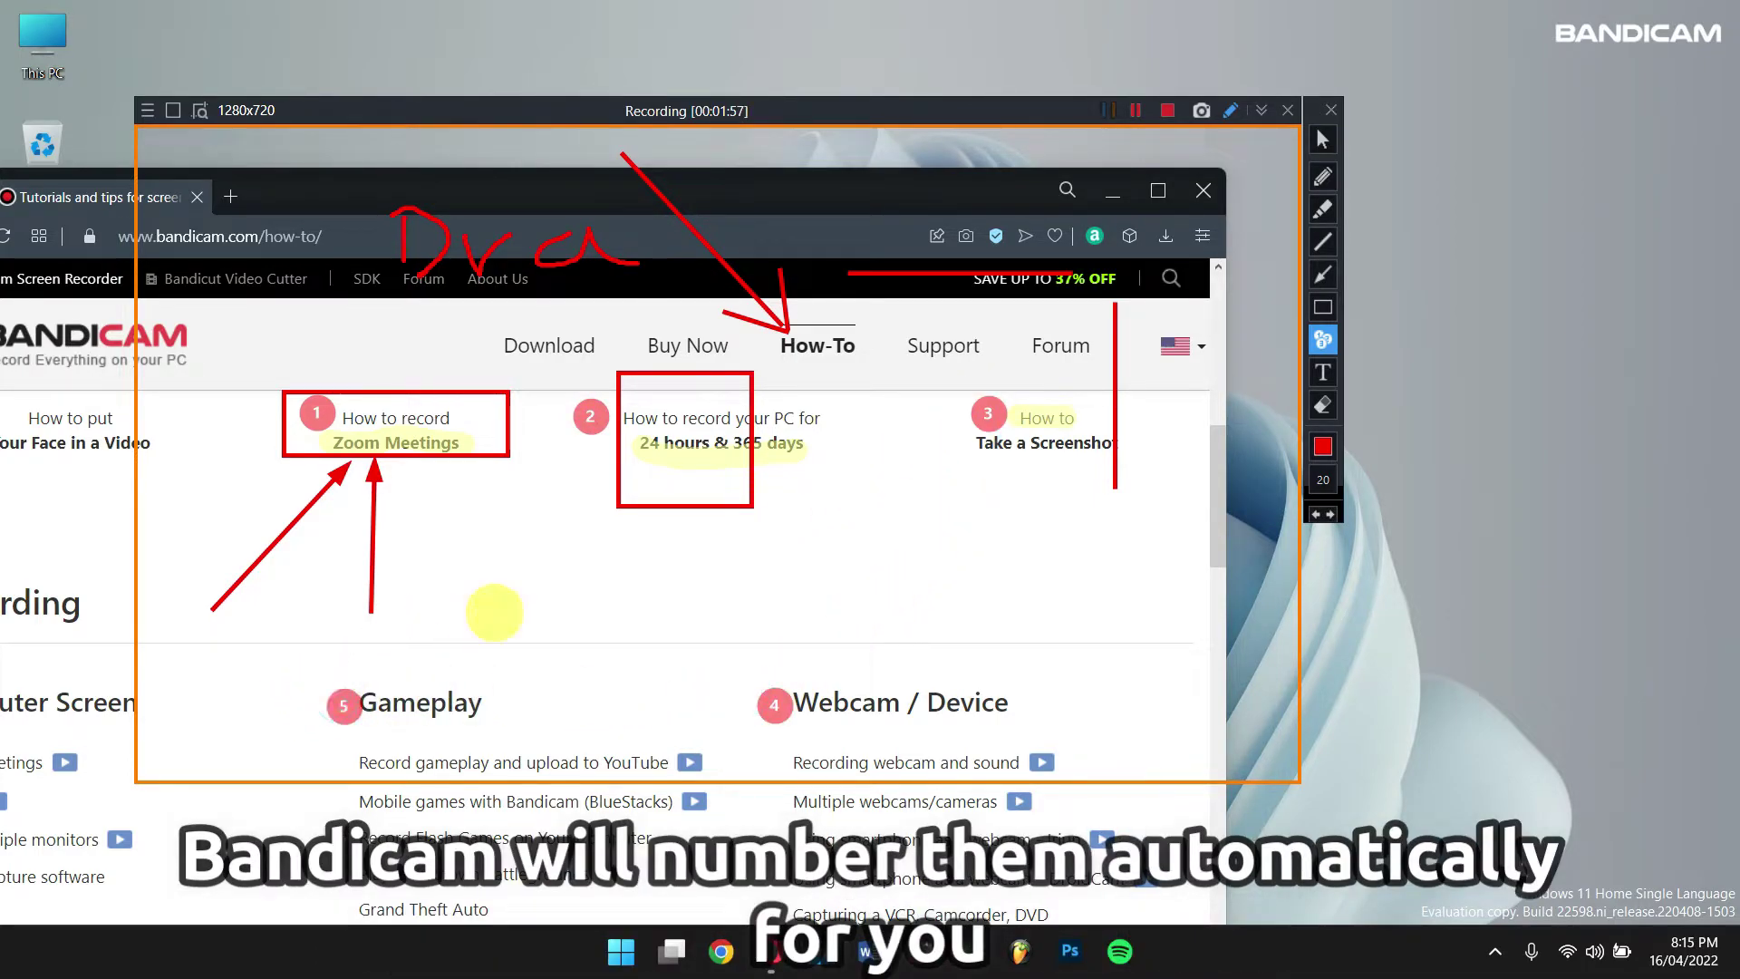
- Add the red caption 'Subscribe!' mid-page and set its text size to 40
left_click(1321, 371)
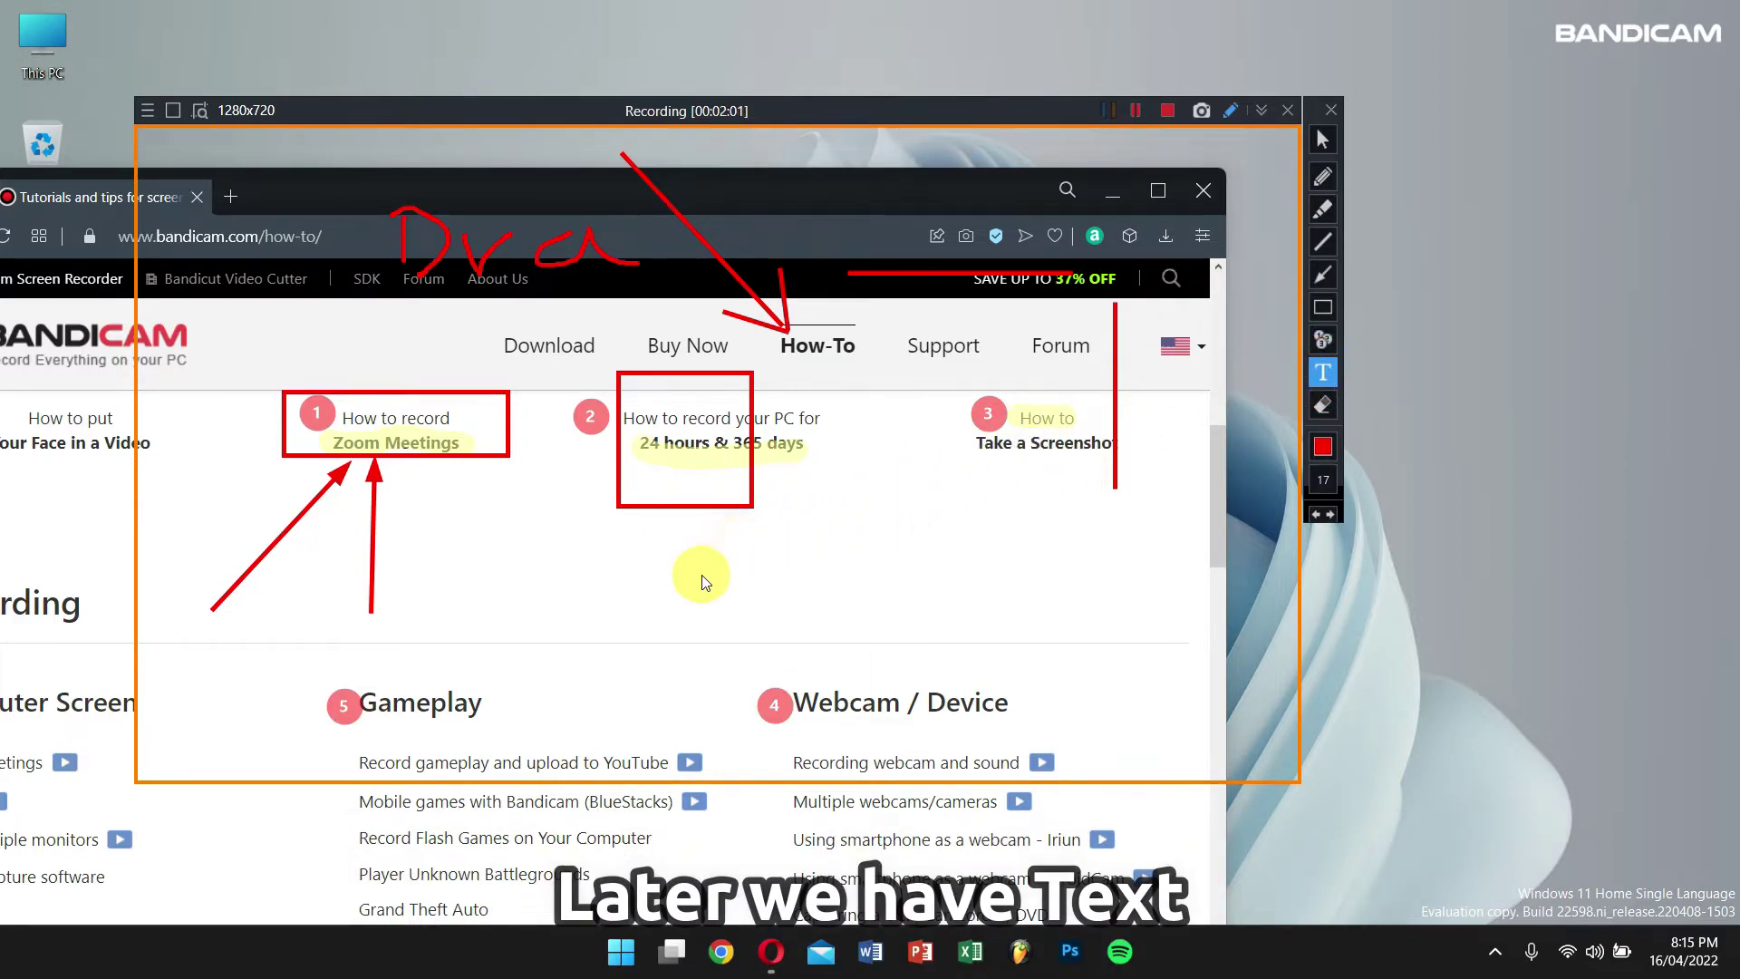
left_click(699, 577)
type("Subsc")
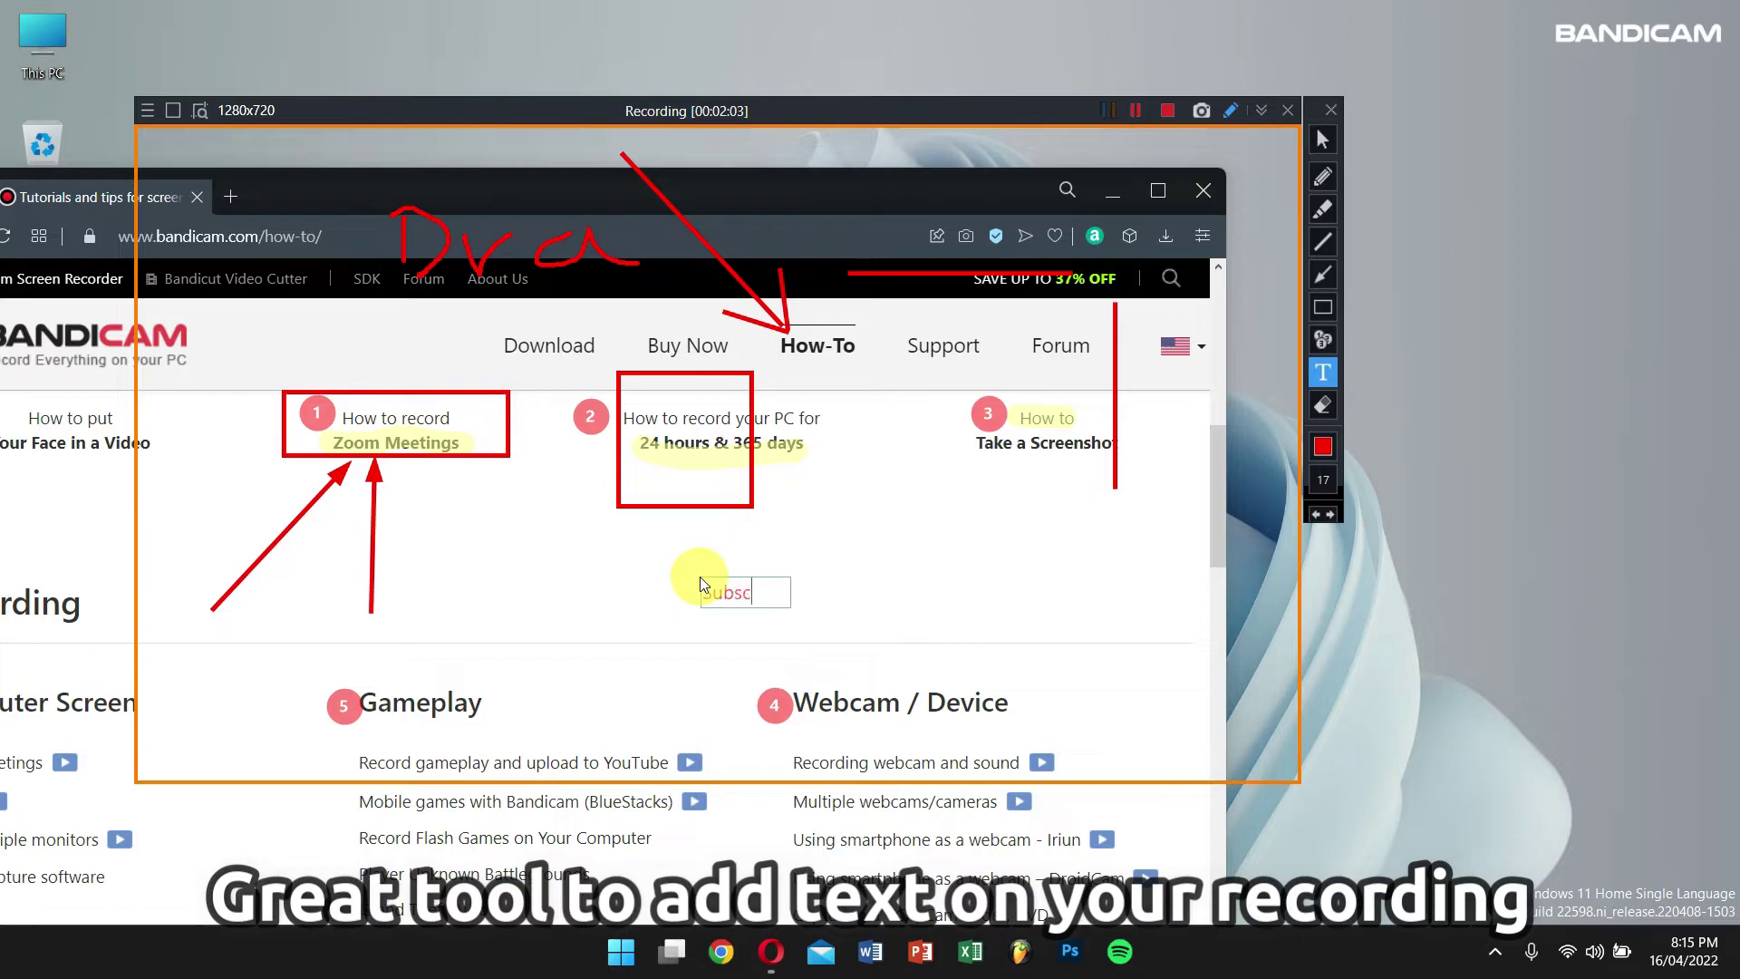
type("ribe!")
left_click(1332, 482)
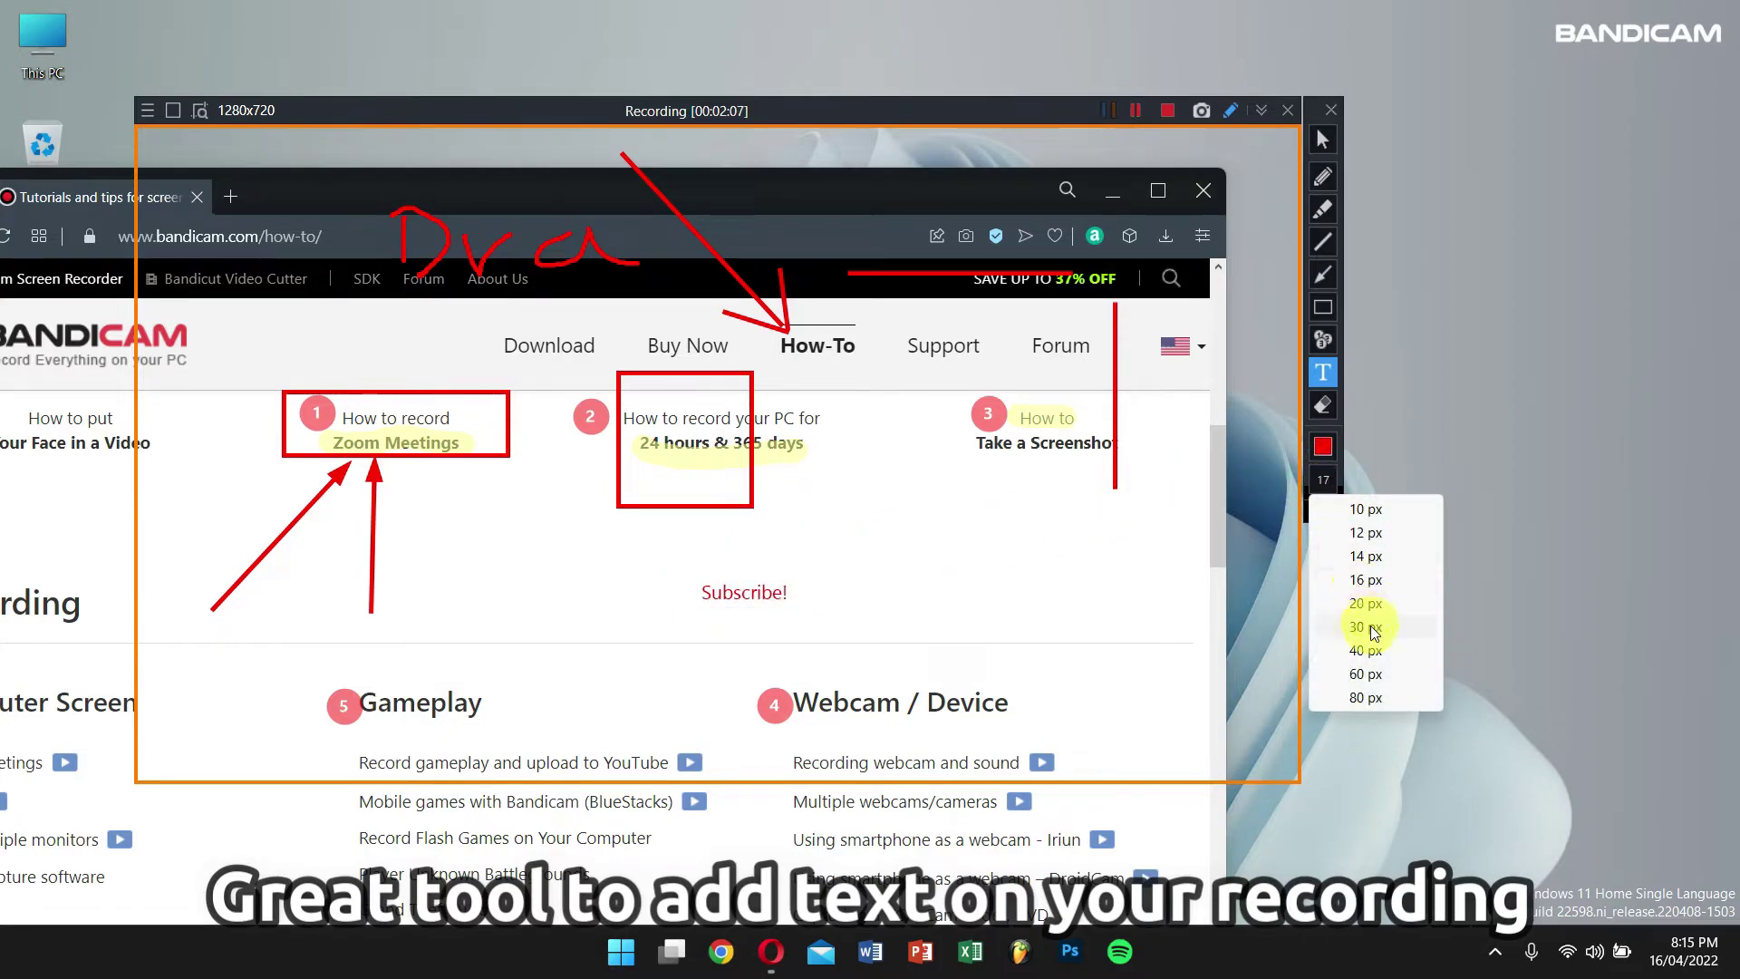
left_click(1370, 654)
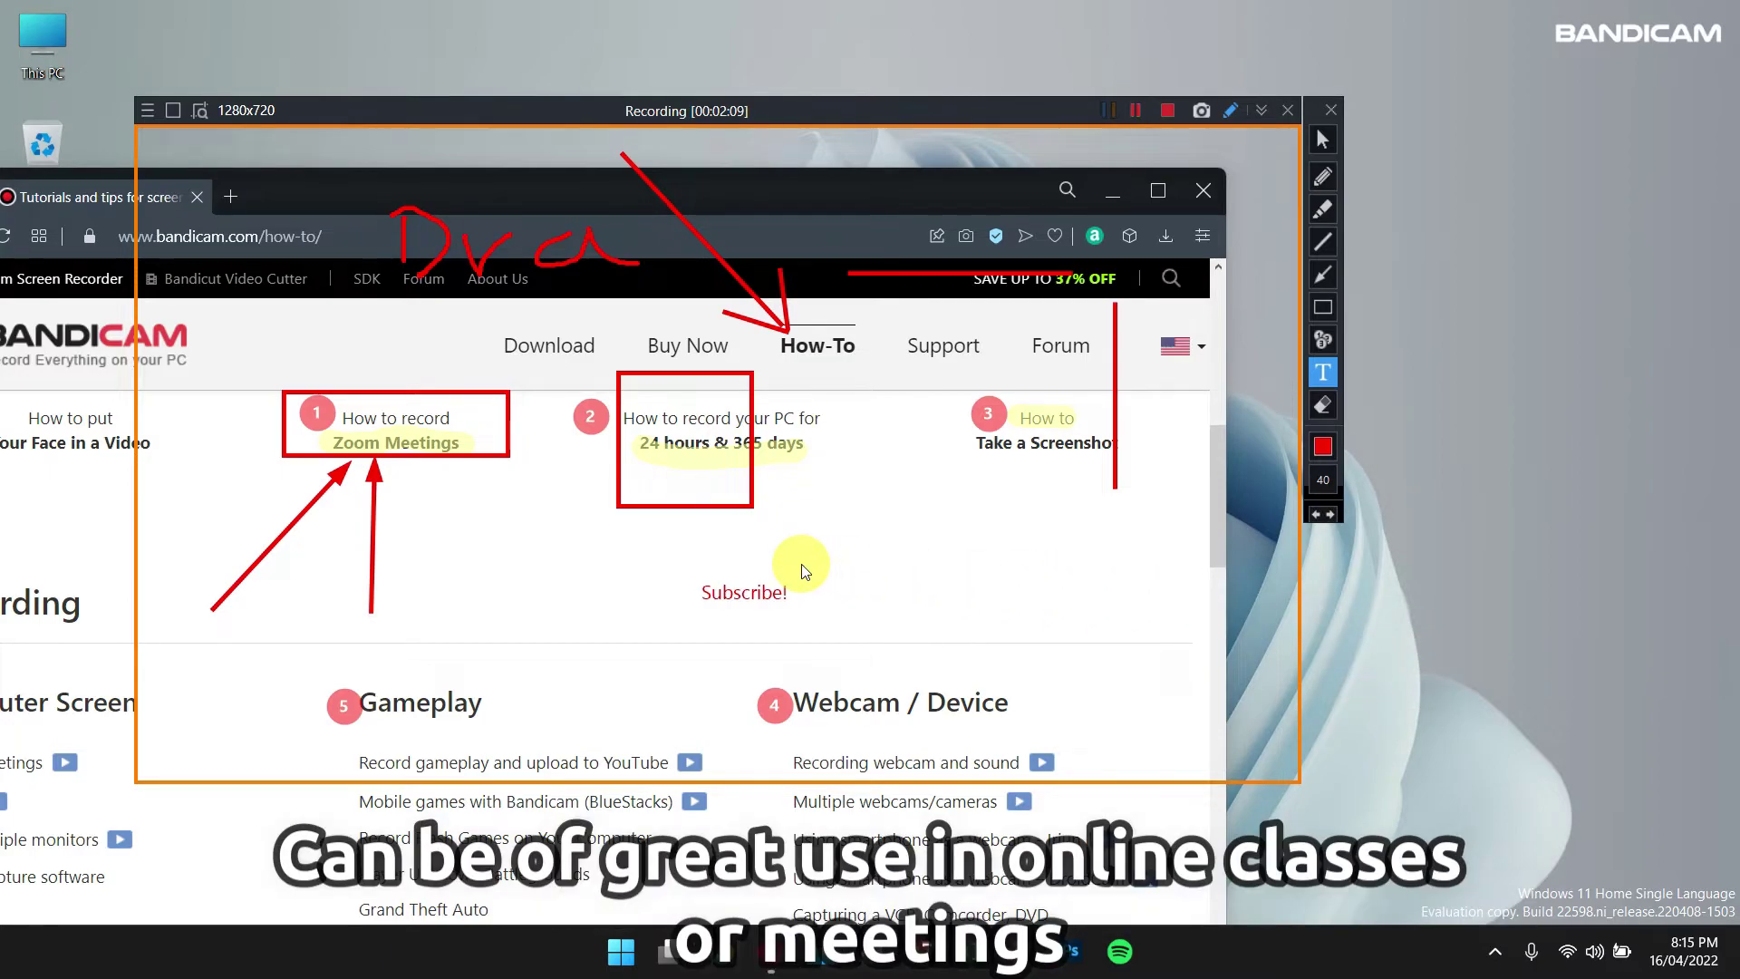
- Erase part of the vertical arrow, then clear, restore, and finally clear all drawings
left_click(1325, 405)
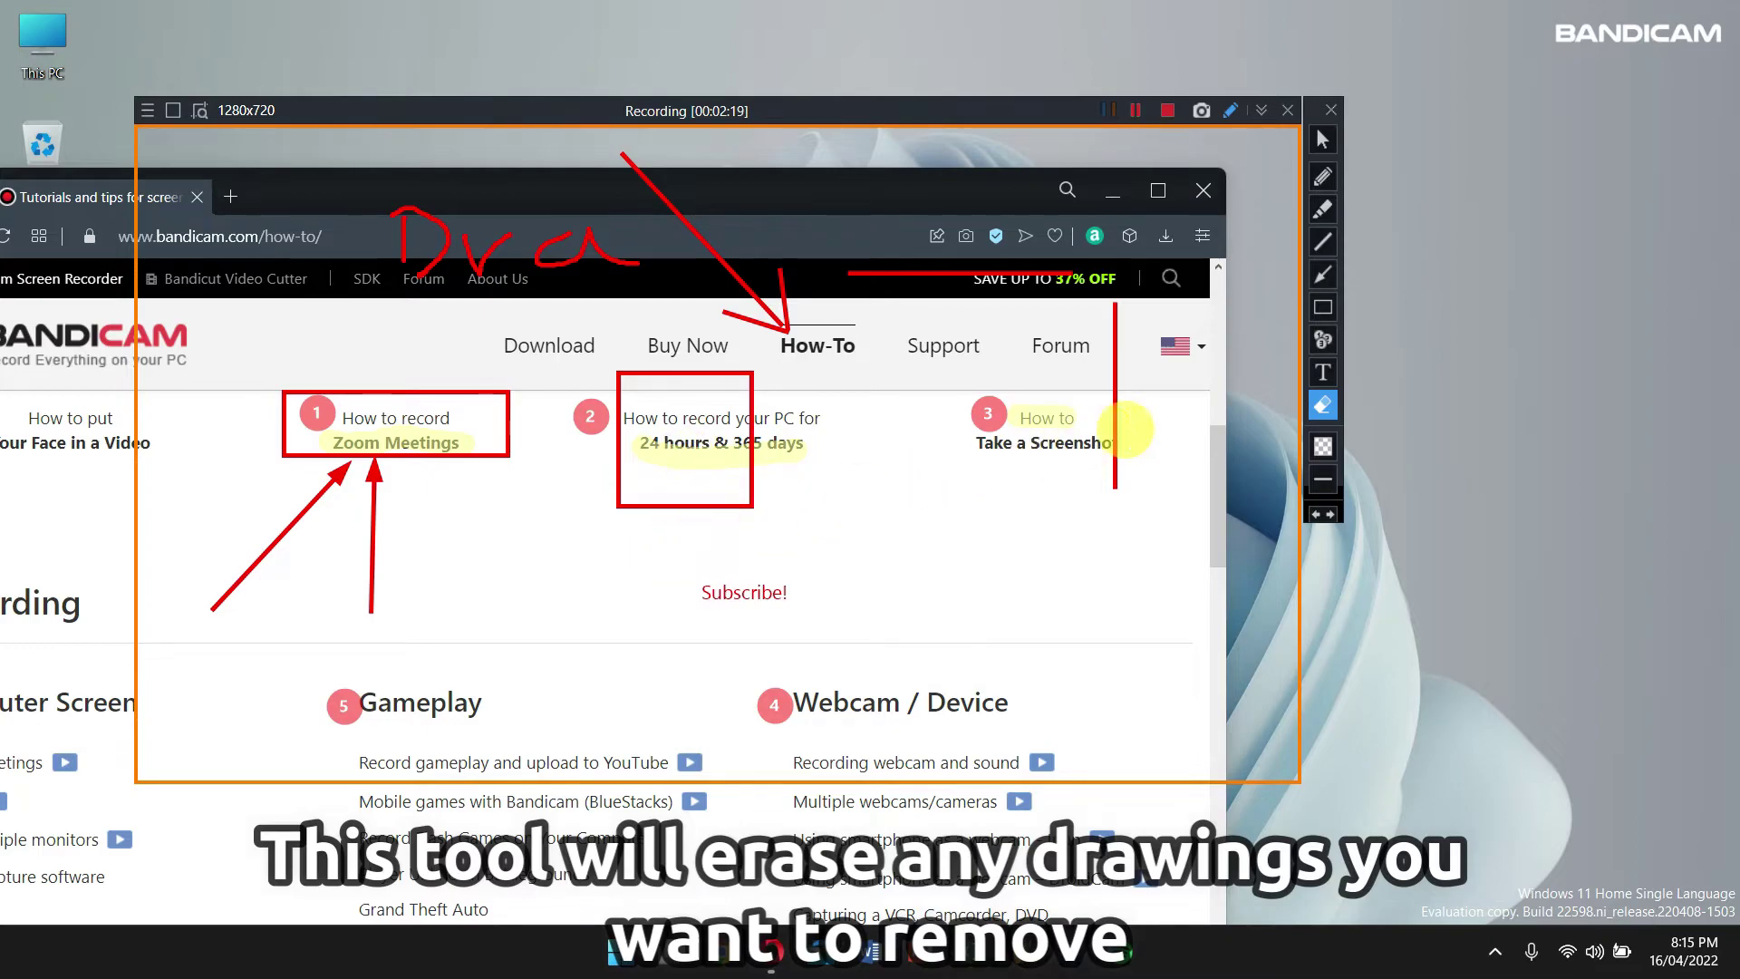
left_click(1323, 407)
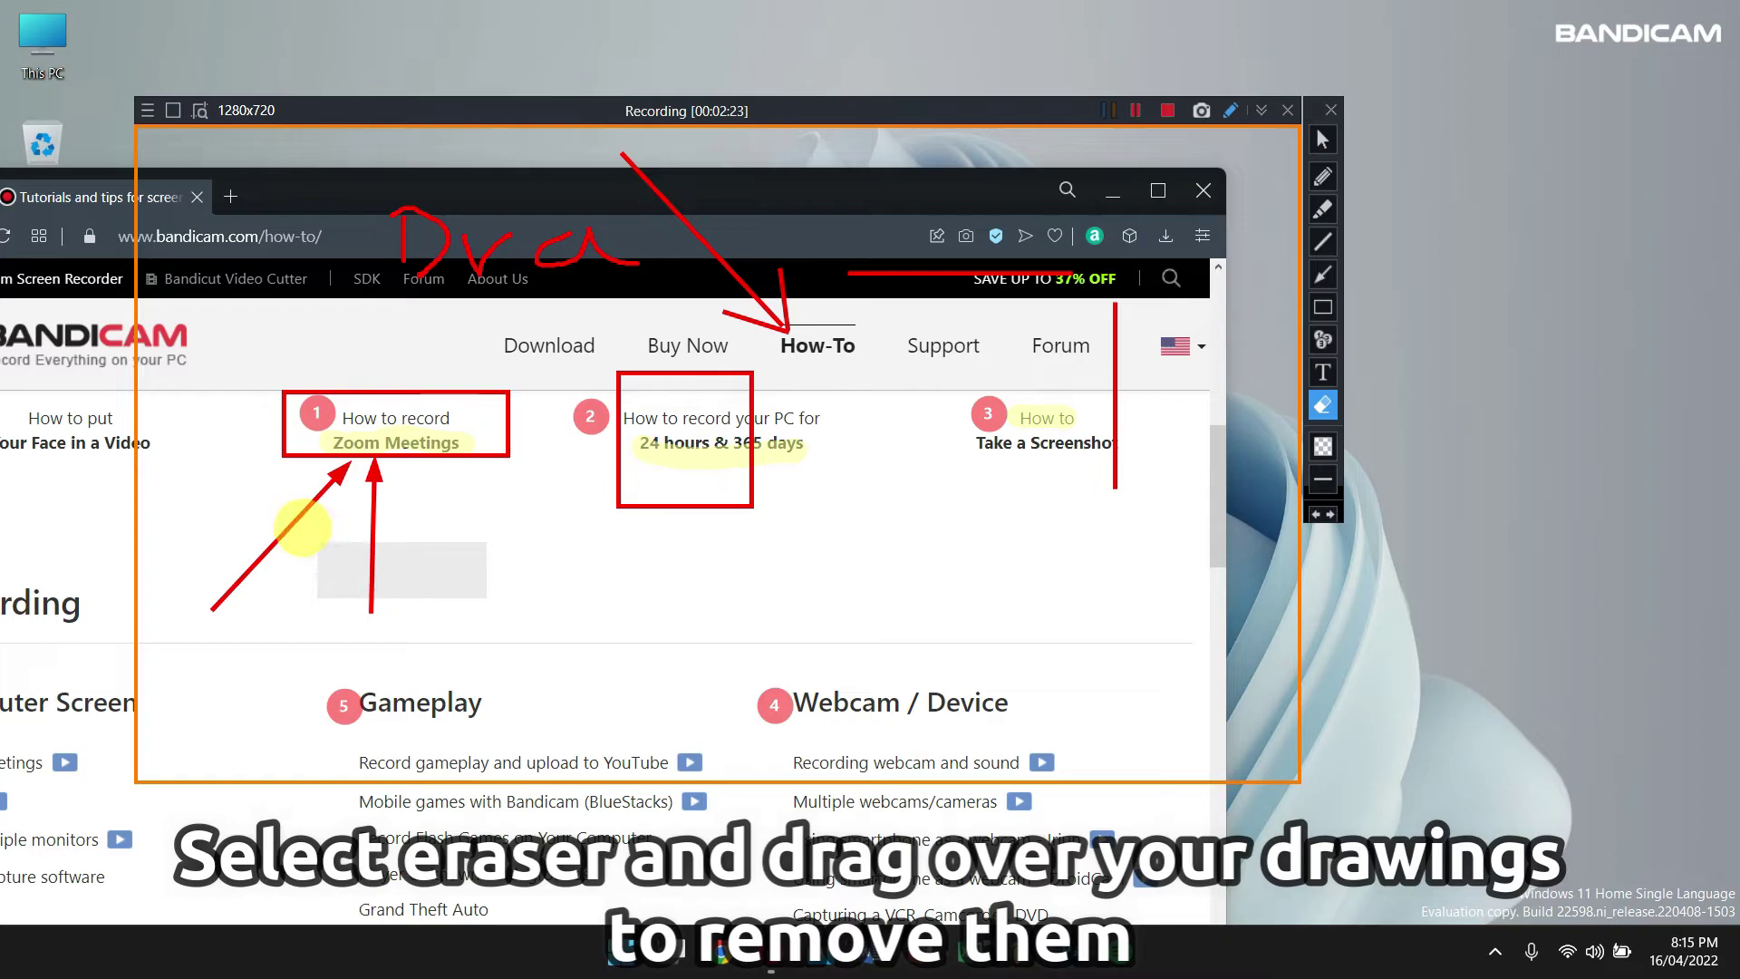
left_click_drag(487, 598, 315, 541)
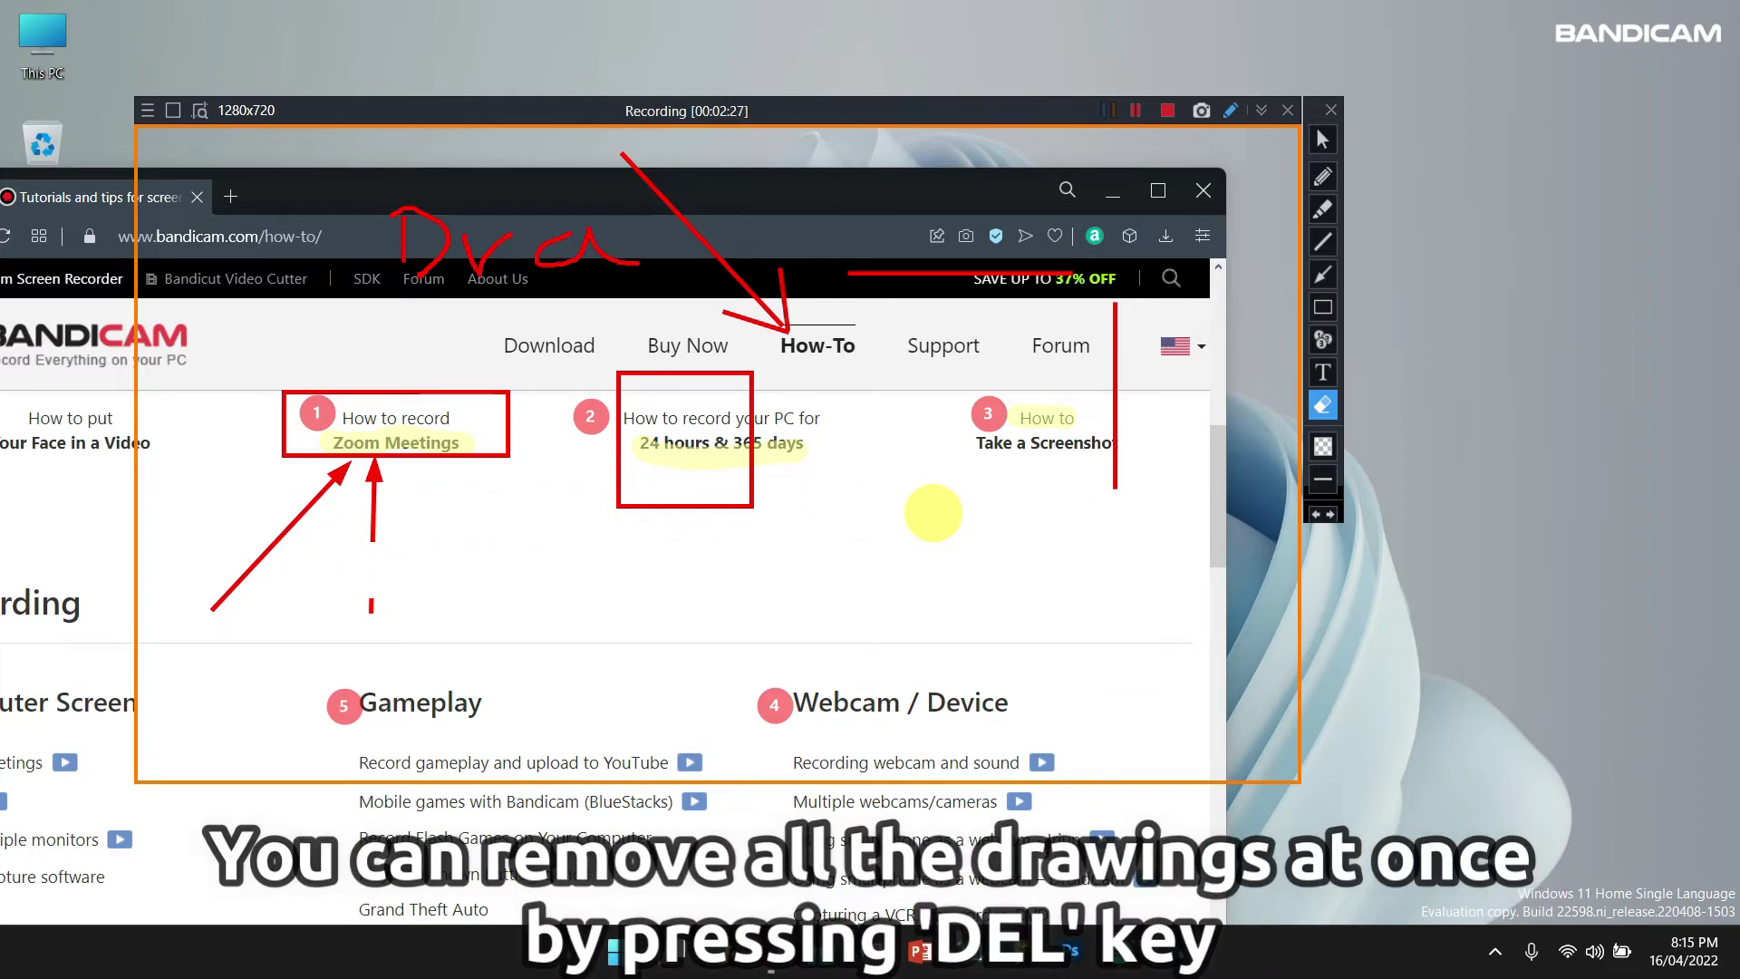
key("Delete")
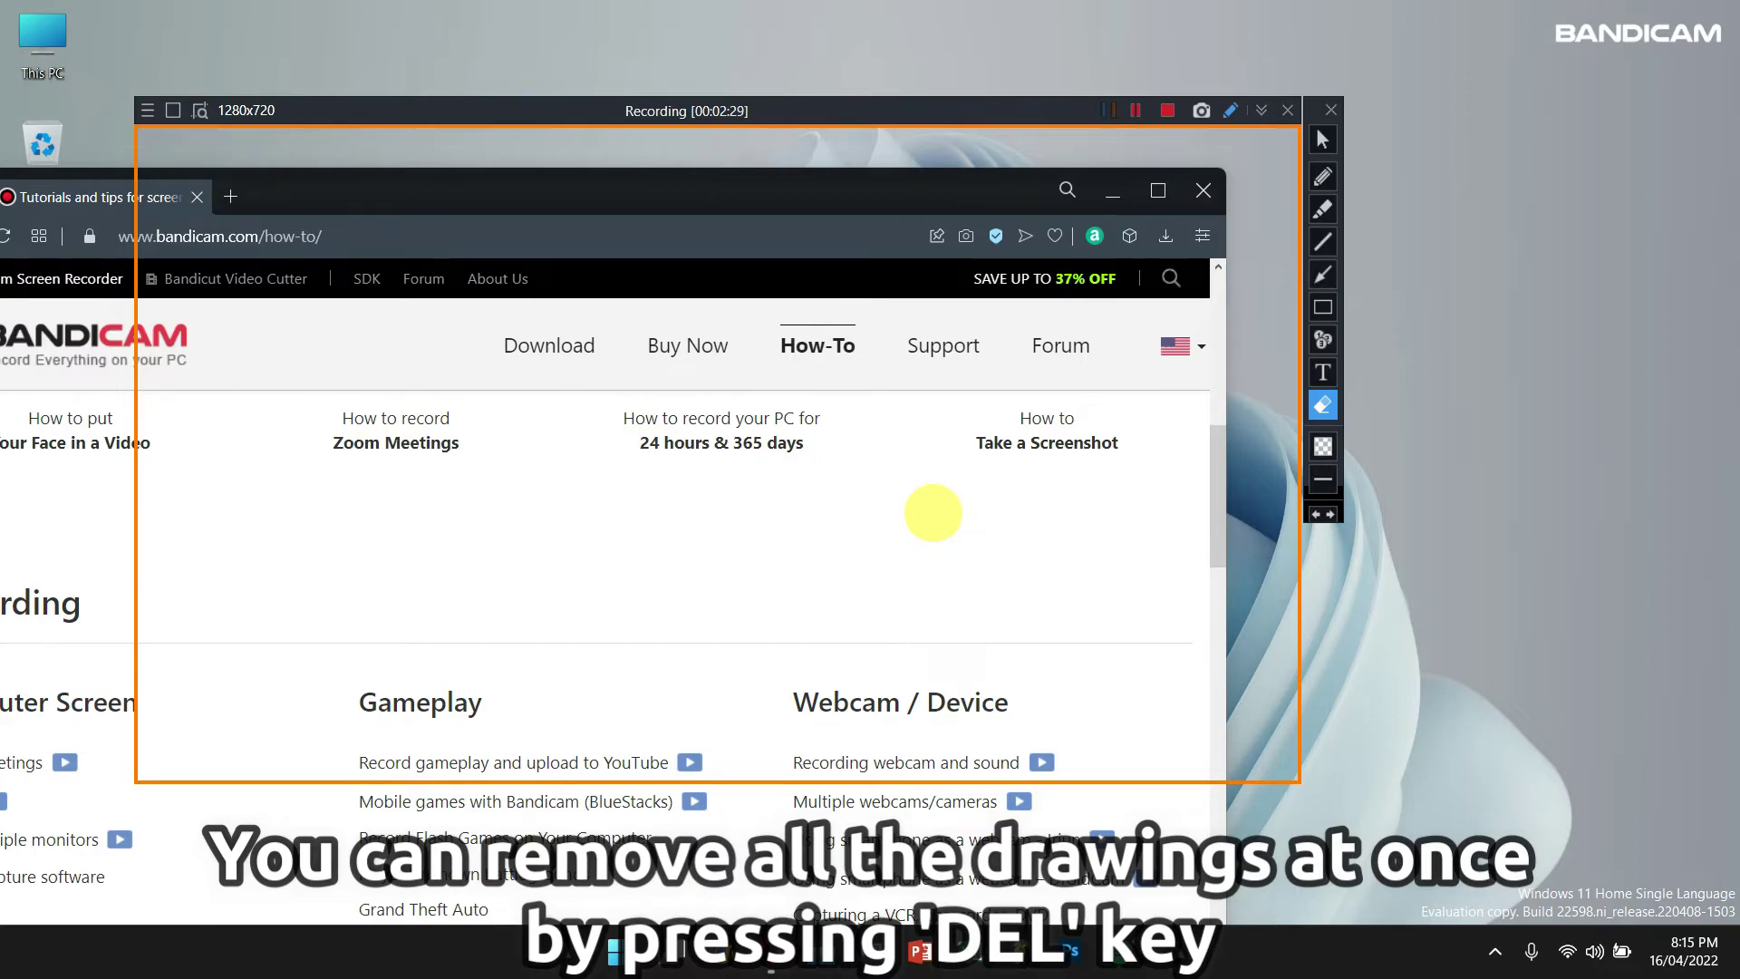
key("ctrl+z")
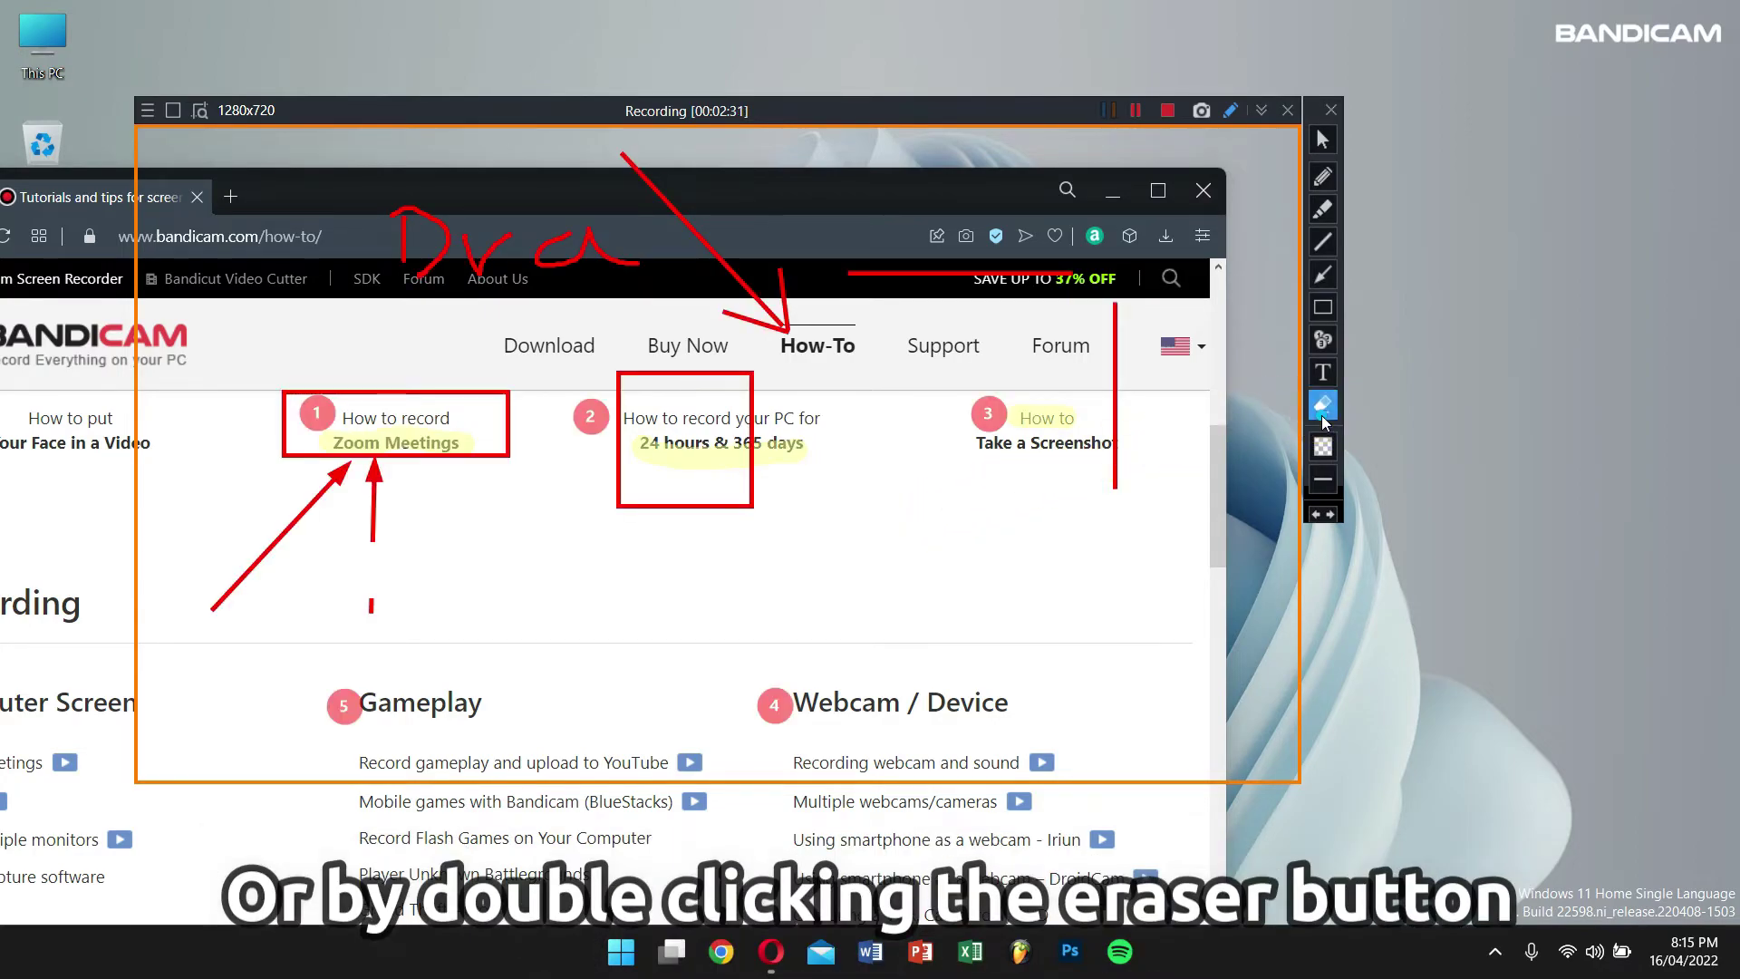
double_click(1321, 415)
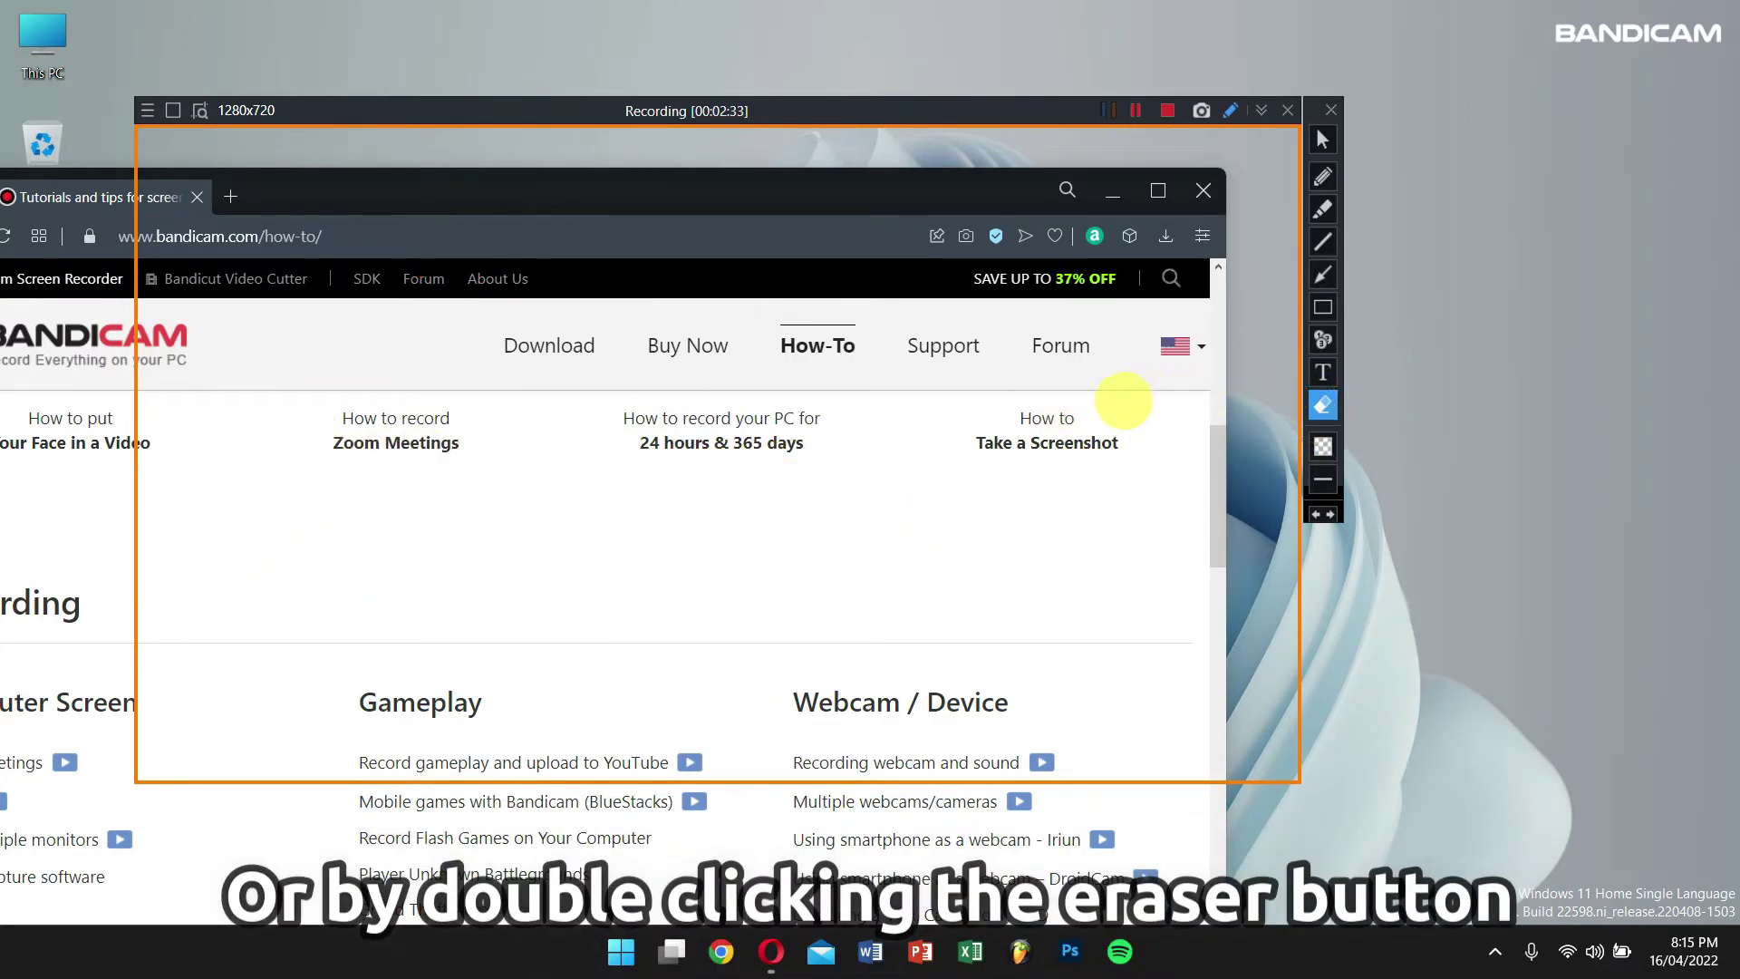
- Undo and redo the drawing clear, then draw two red arrows pointing at the Gameplay heading
left_click(1314, 513)
left_click(1328, 513)
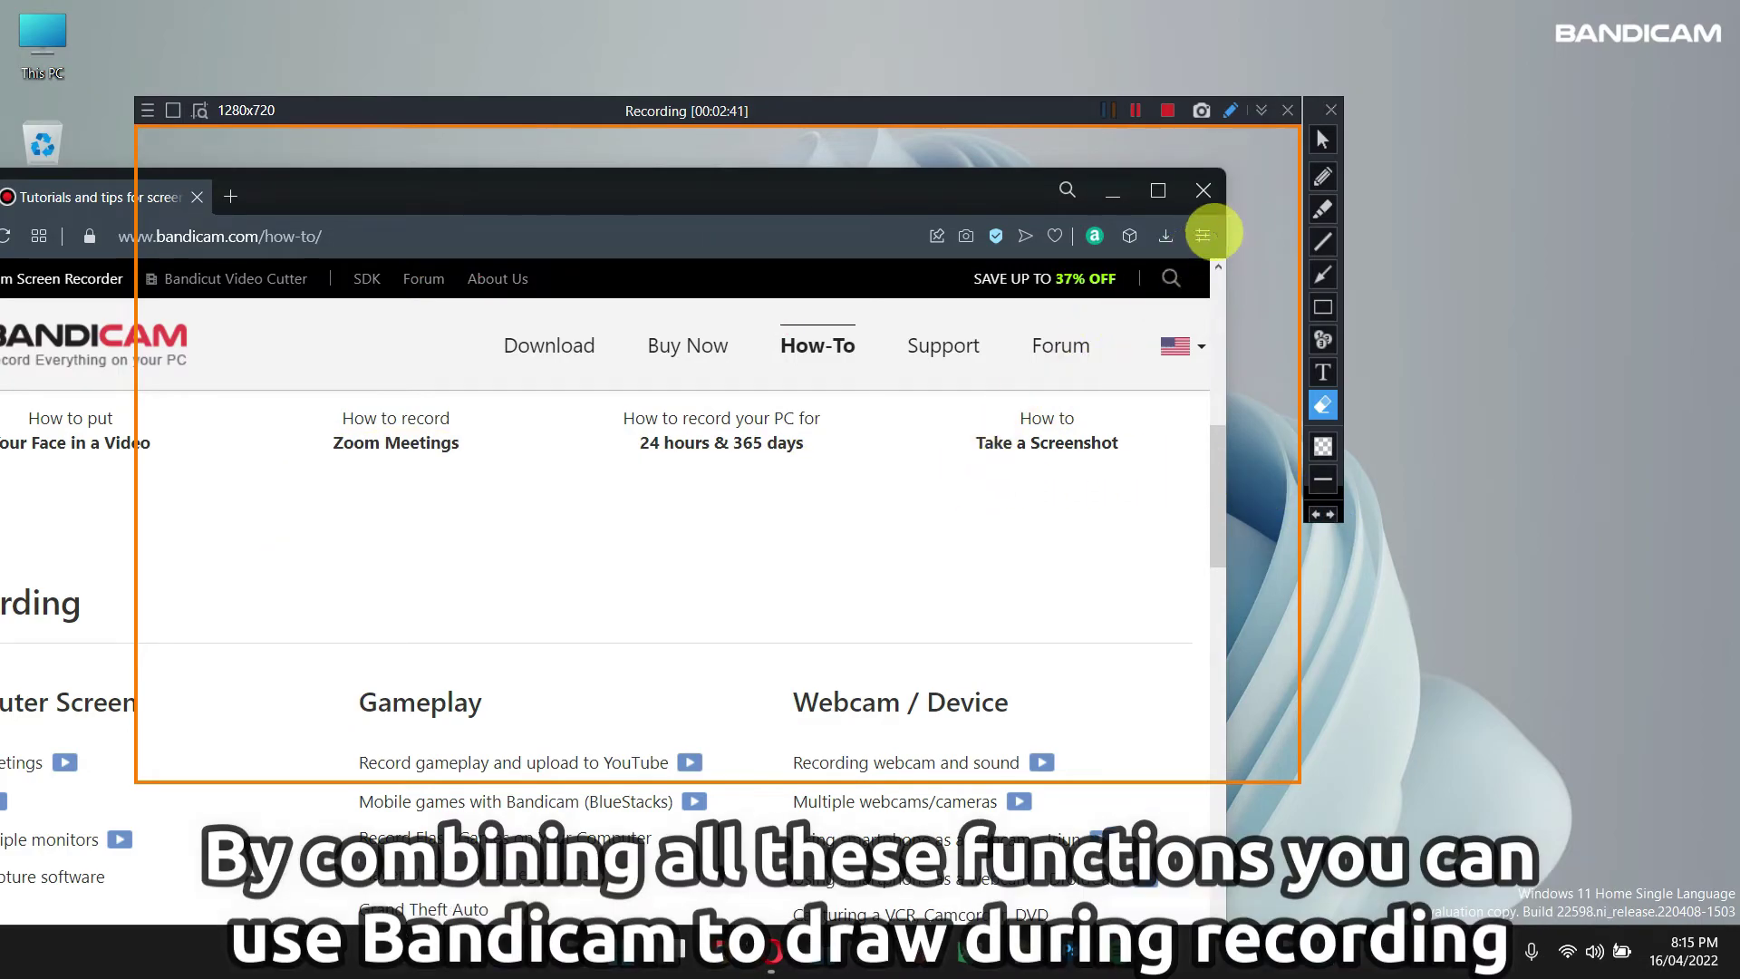
left_click(1329, 283)
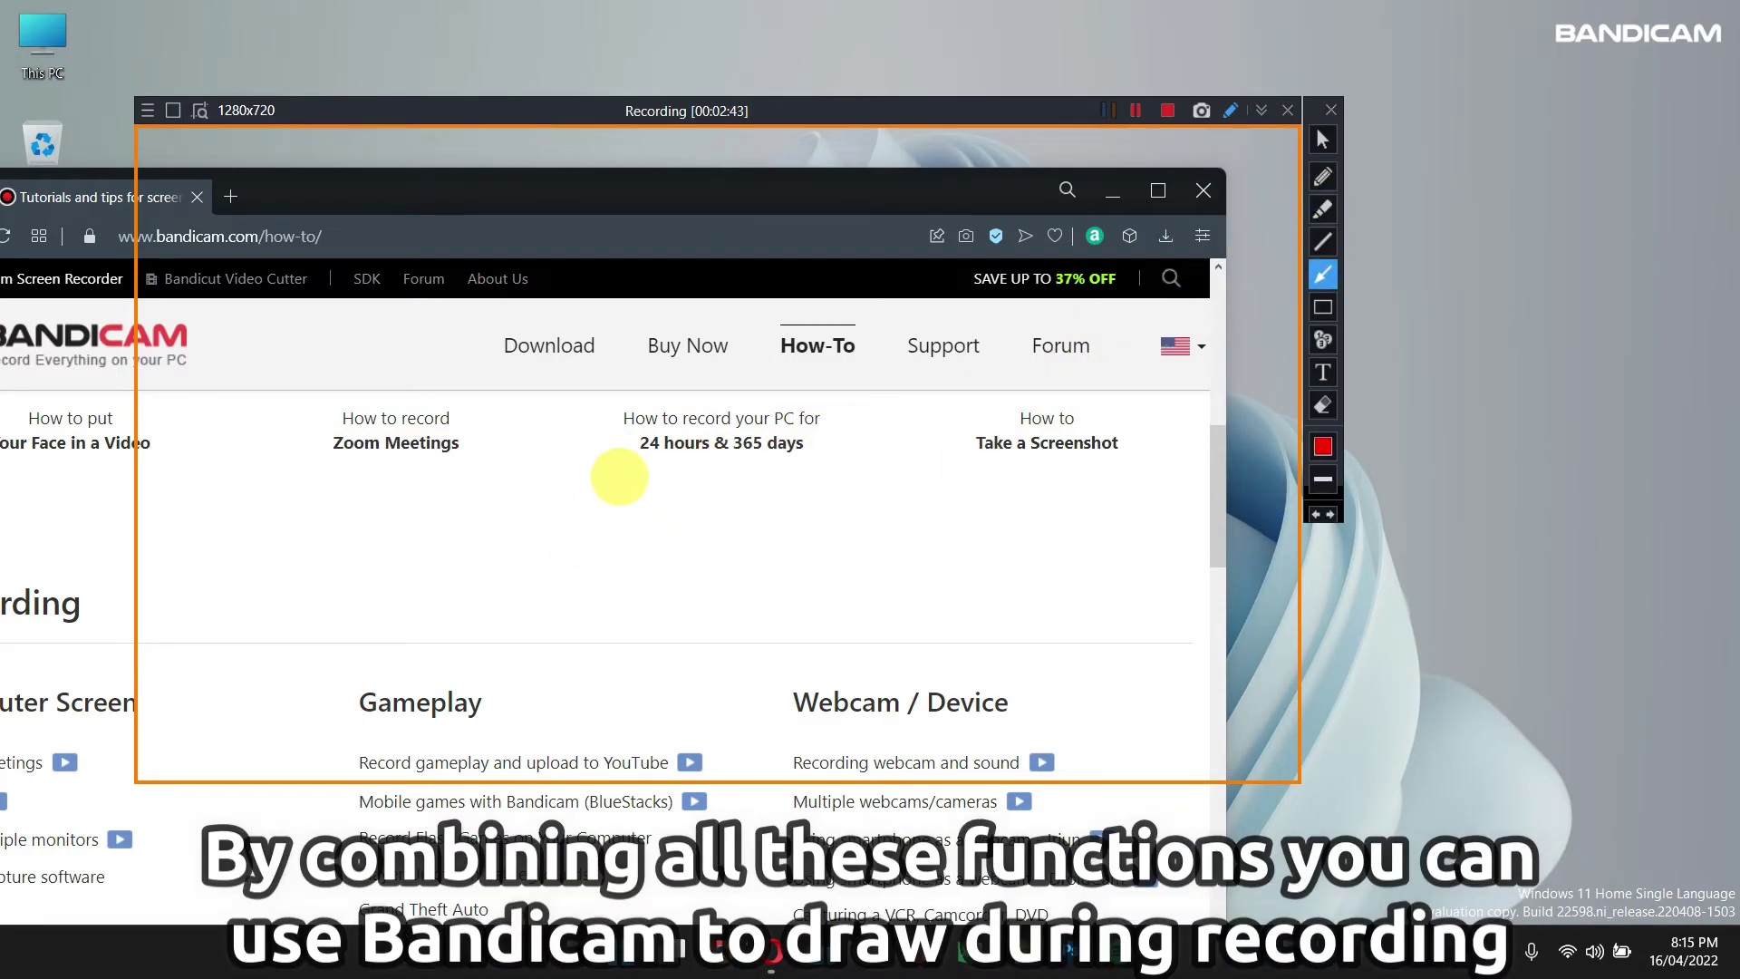
left_click_drag(635, 492, 441, 673)
left_click_drag(223, 475, 399, 656)
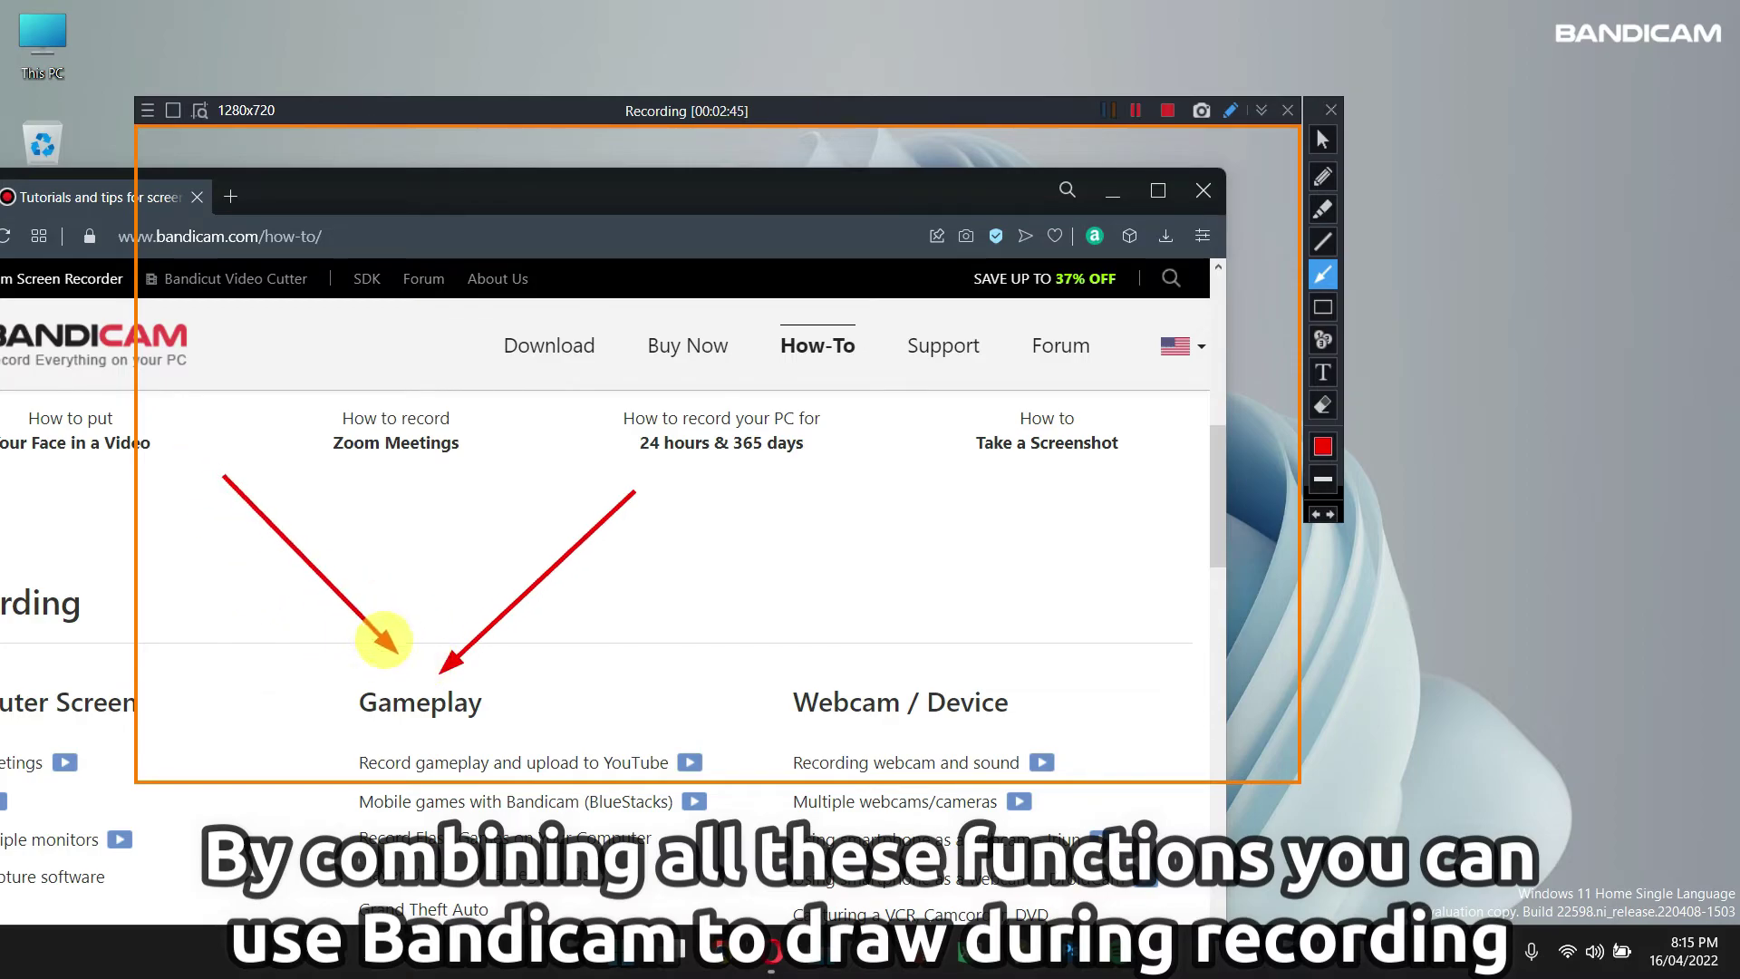
- Frame the Gameplay heading in a red box and add a numbered marker beside it
left_click(1323, 308)
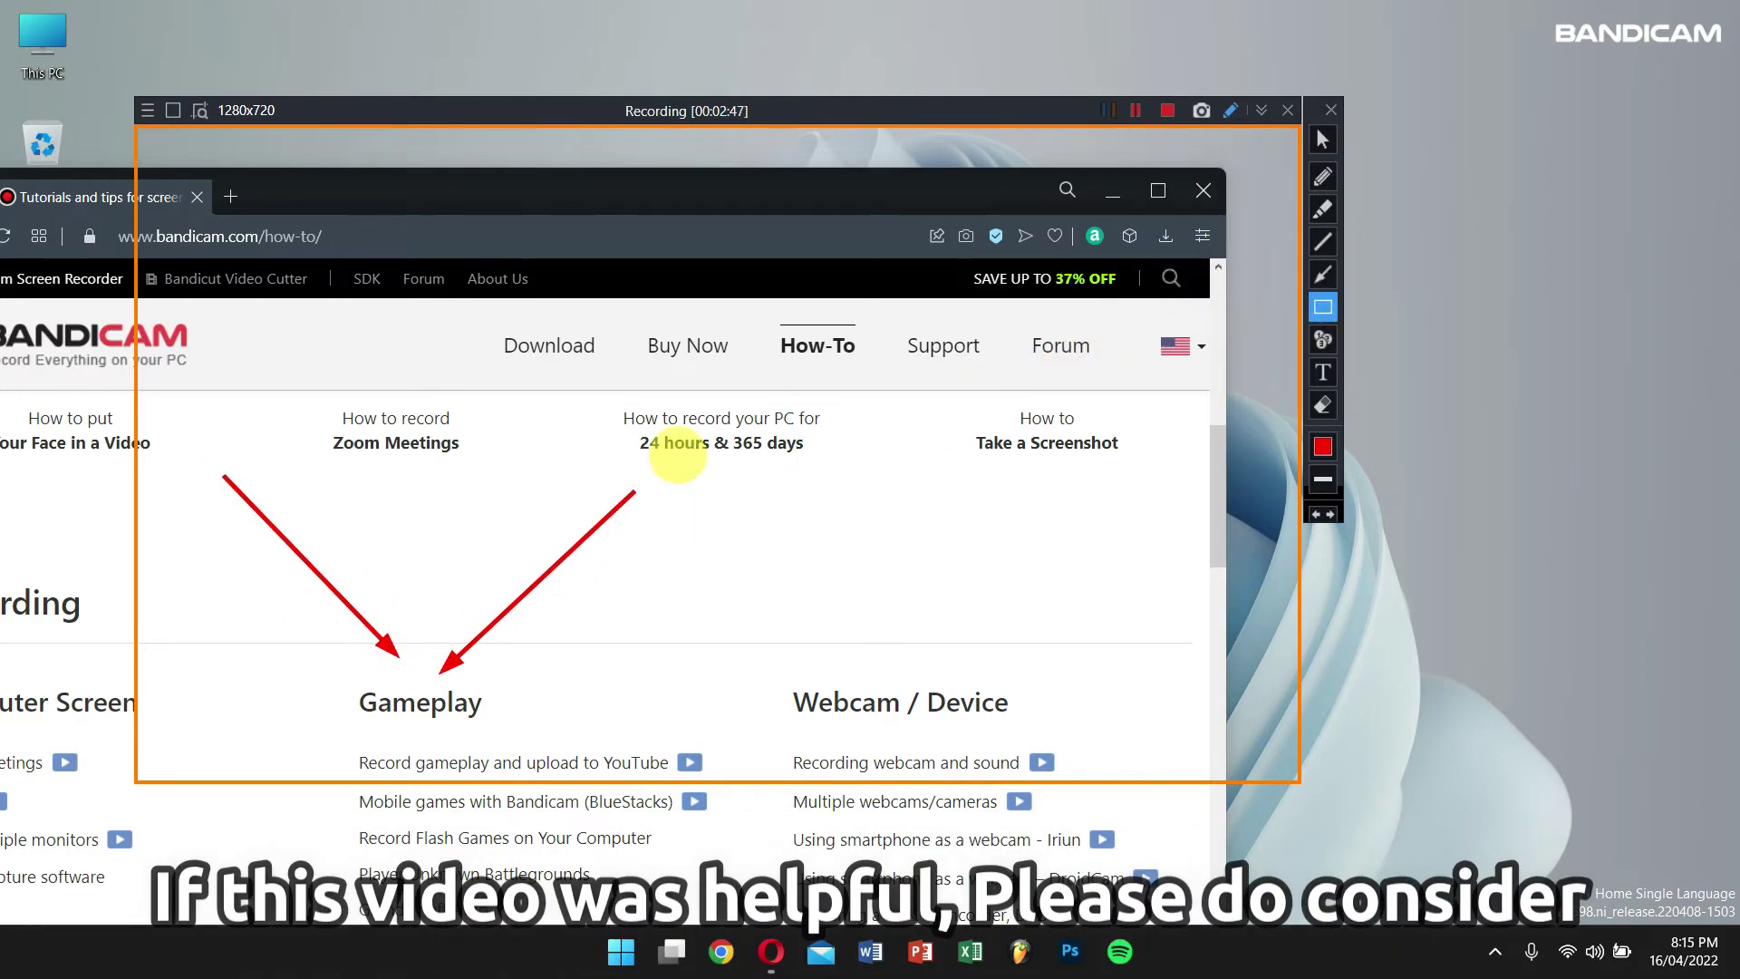
left_click_drag(326, 674, 531, 722)
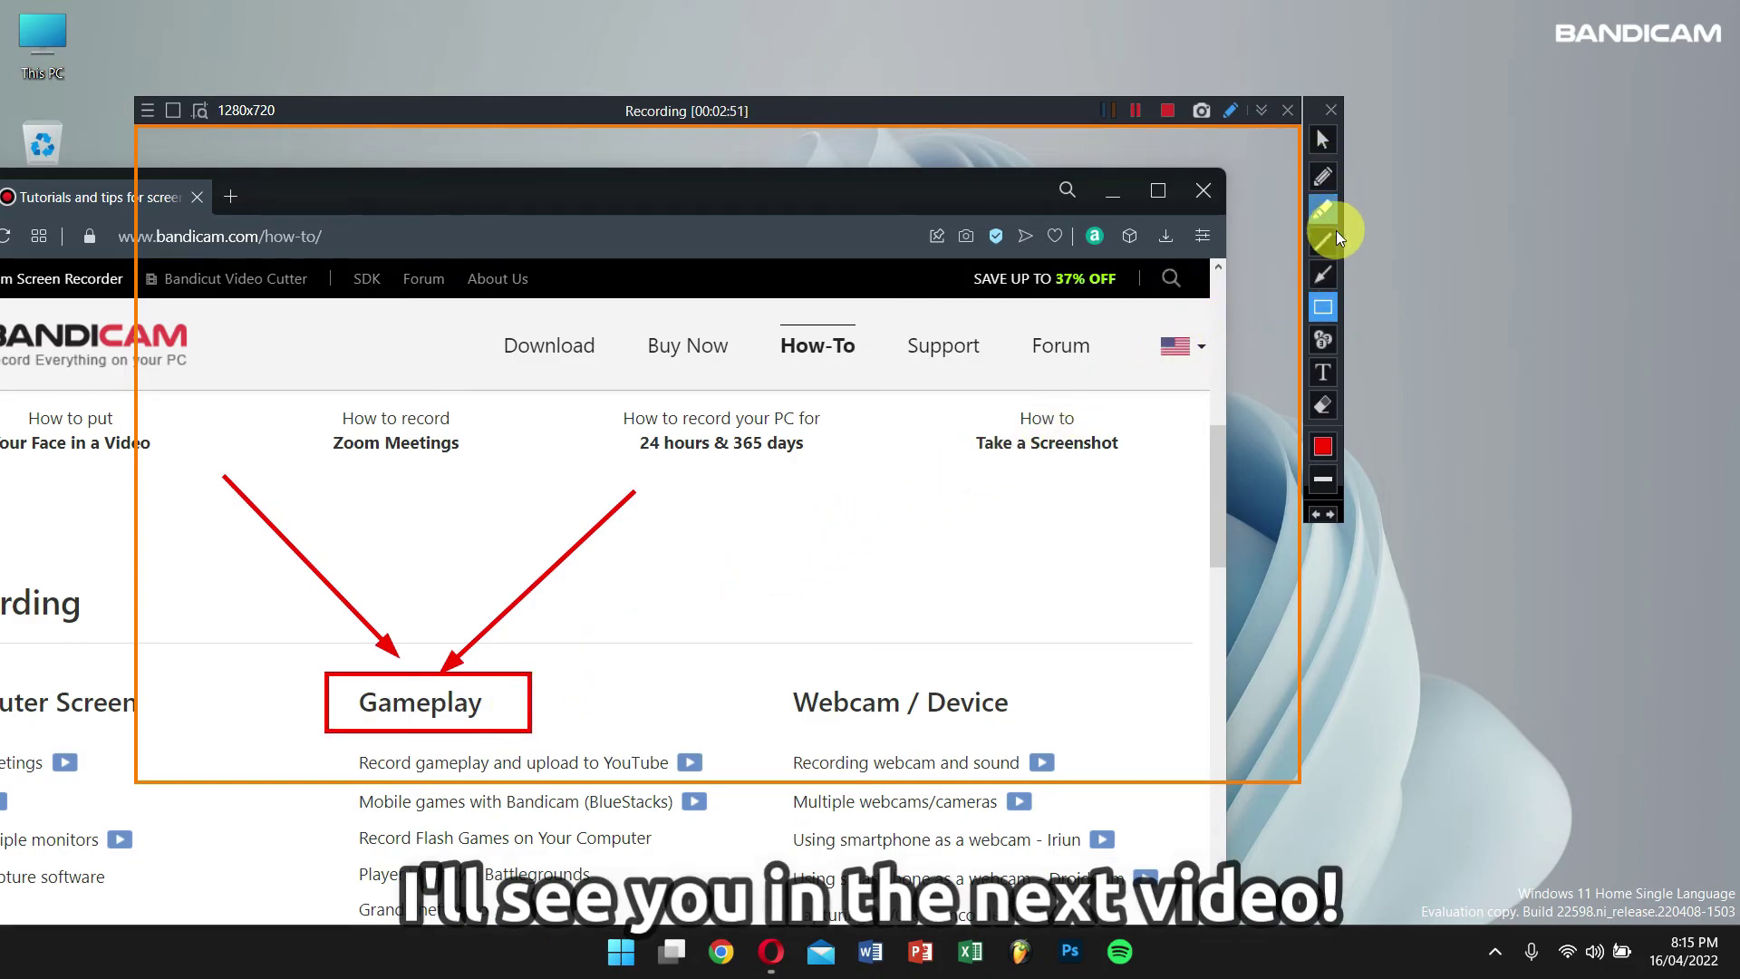
left_click(1323, 340)
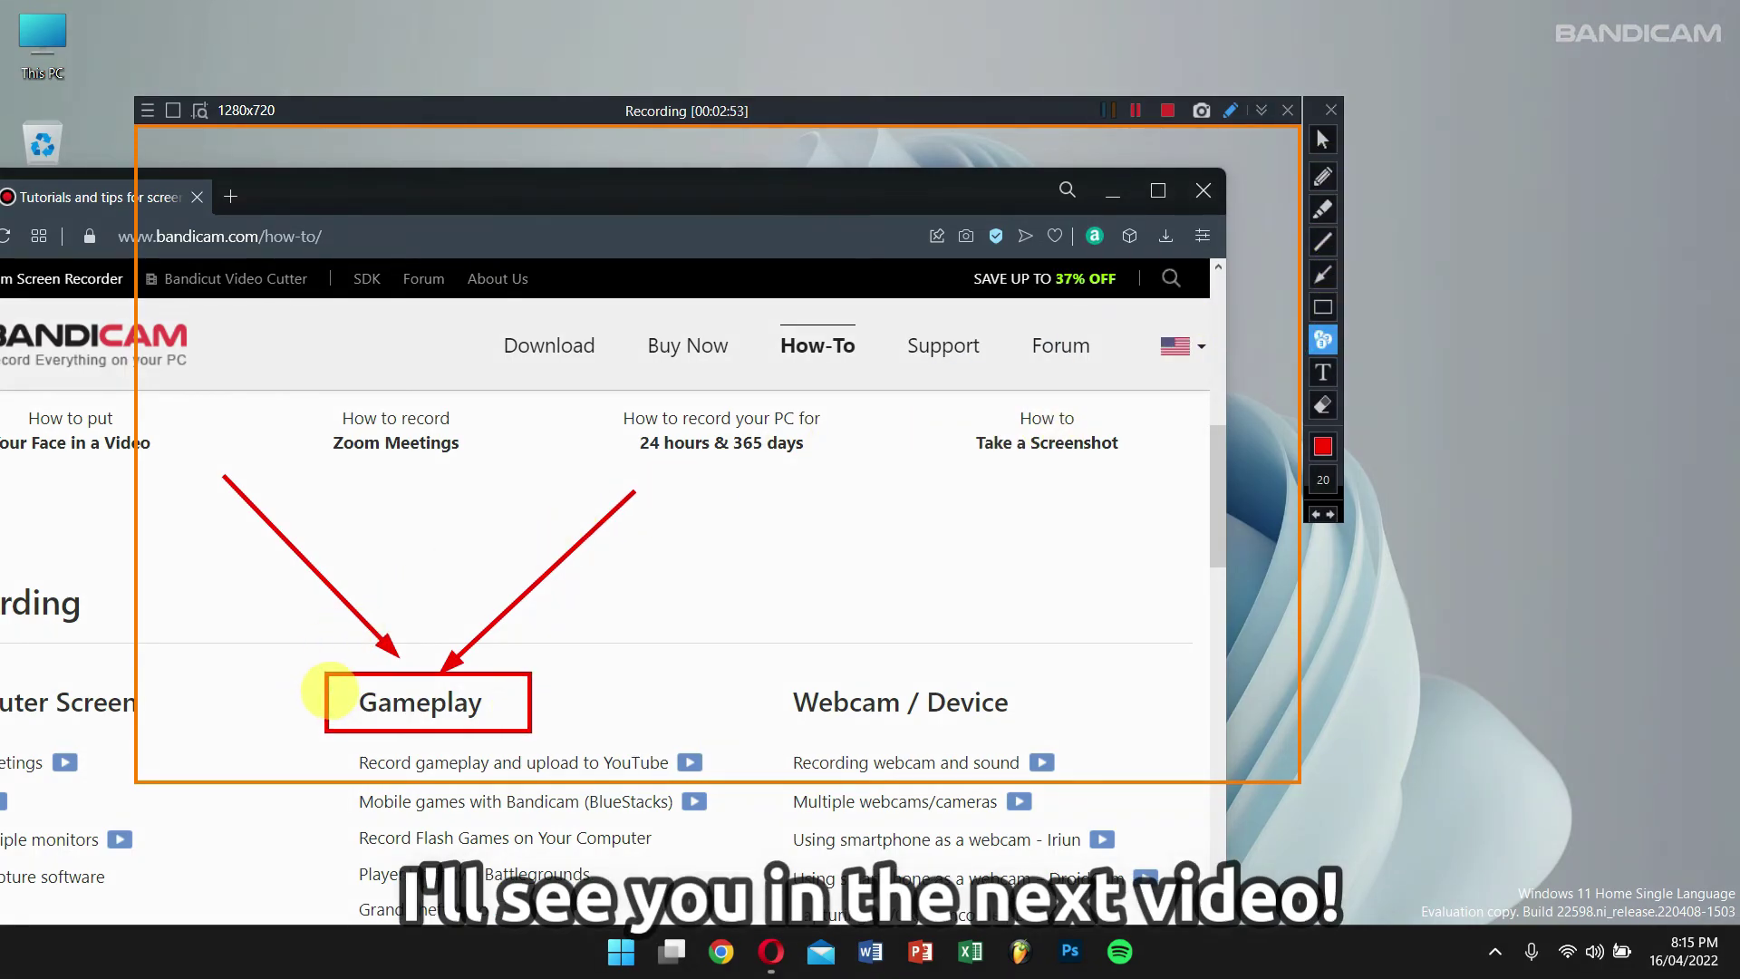